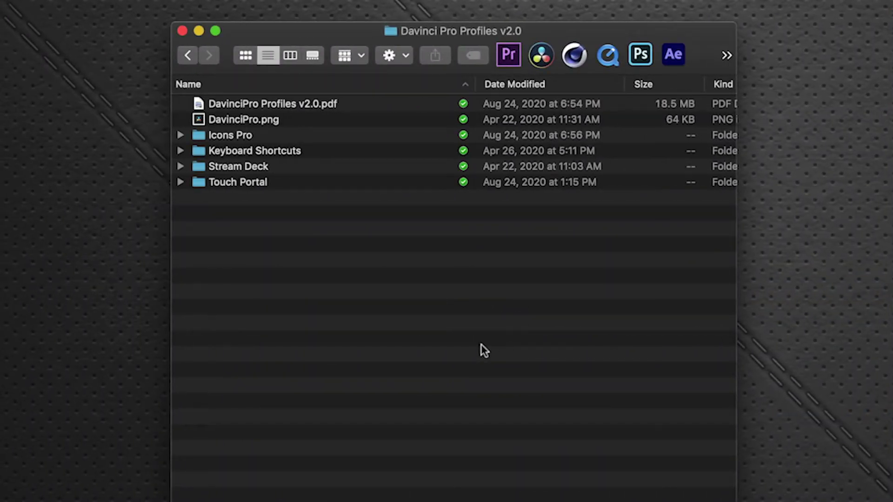
- Expand Keyboard Shortcuts to show the Mac and Win DaVinci Resolve SideshowFX Pro.txt files
alt+click(181, 151)
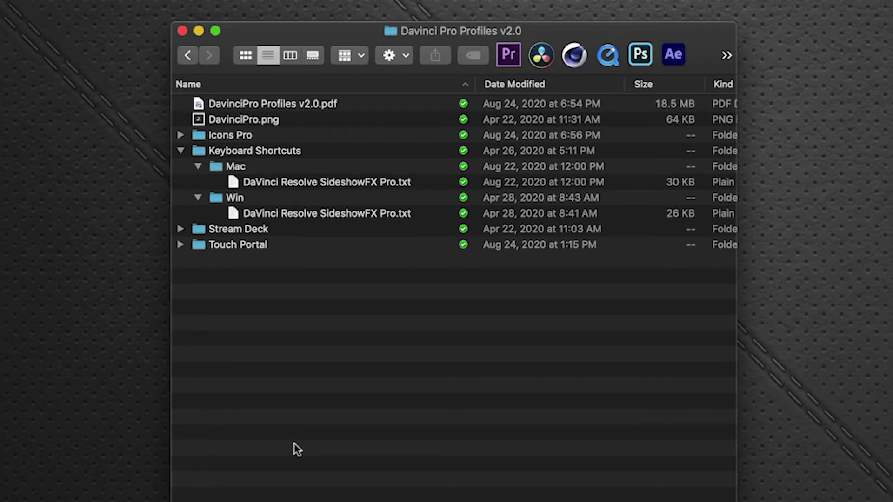
- In Resolve's Keyboard Customization, import a preset from Davinci Pro Profiles v2.0 > Keyboard Shortcuts > Mac
key(super+Tab)
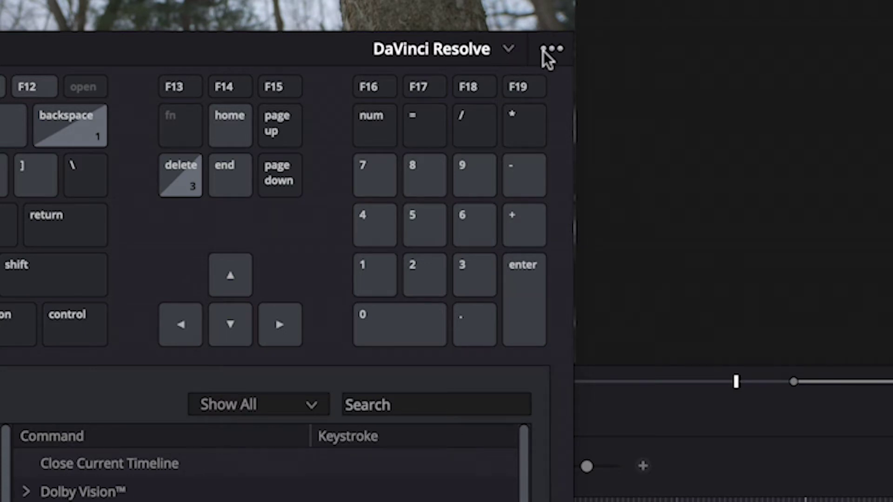
click(547, 55)
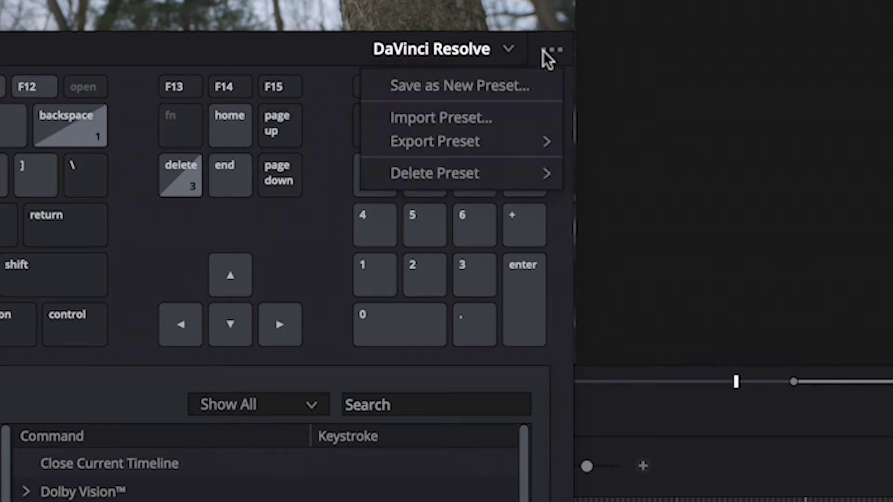
click(534, 115)
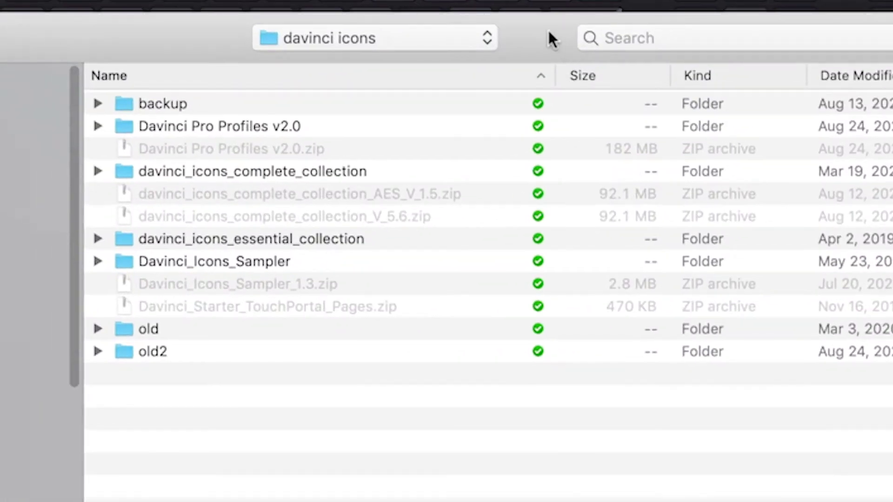
double_click(260, 127)
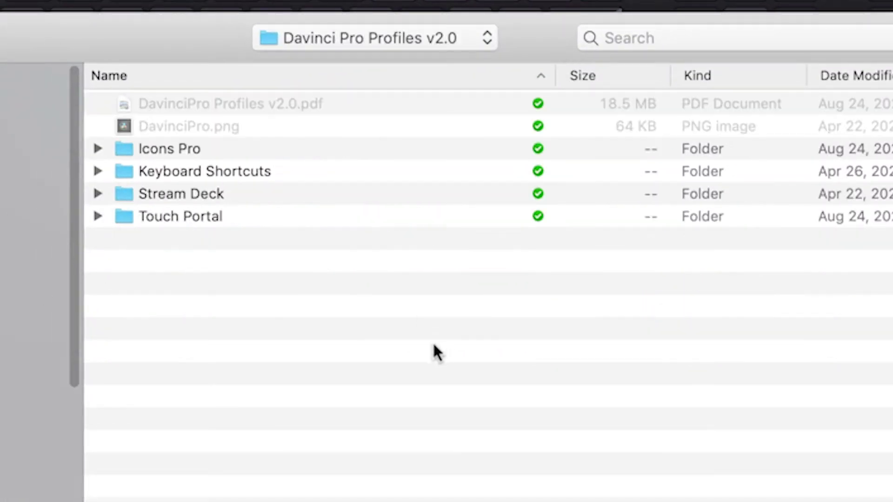
double_click(220, 172)
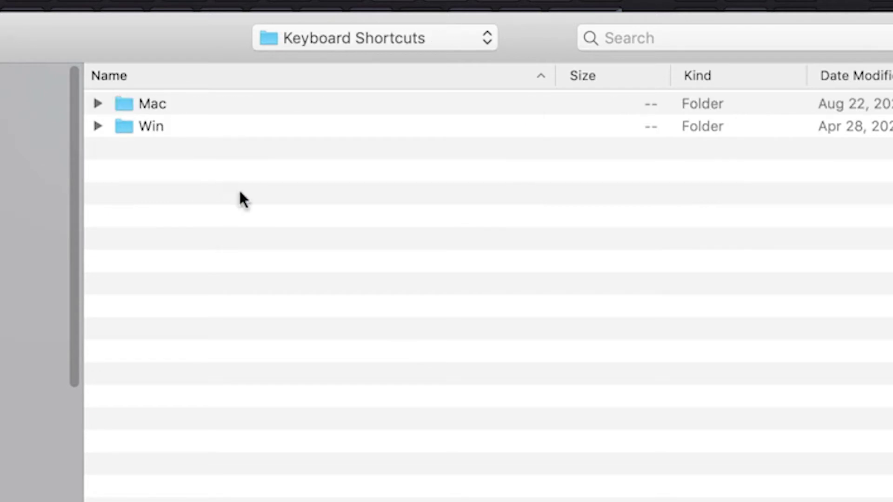
click(95, 104)
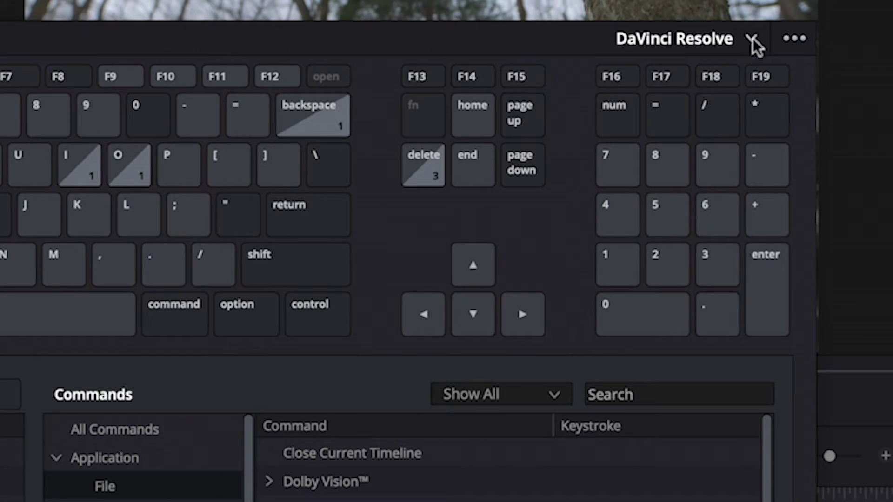
- Select the DaVinci Resolve SideshowFX Pro keyboard preset, then save and close Keyboard Customization
click(752, 39)
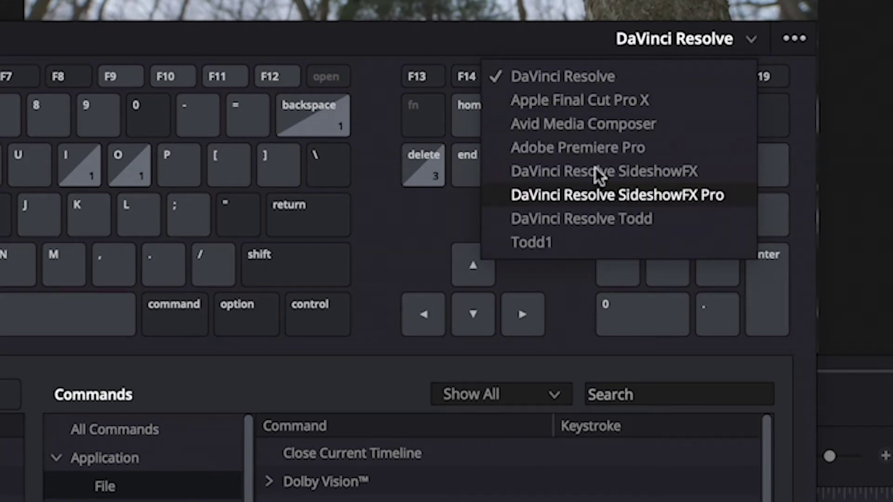
key(Escape)
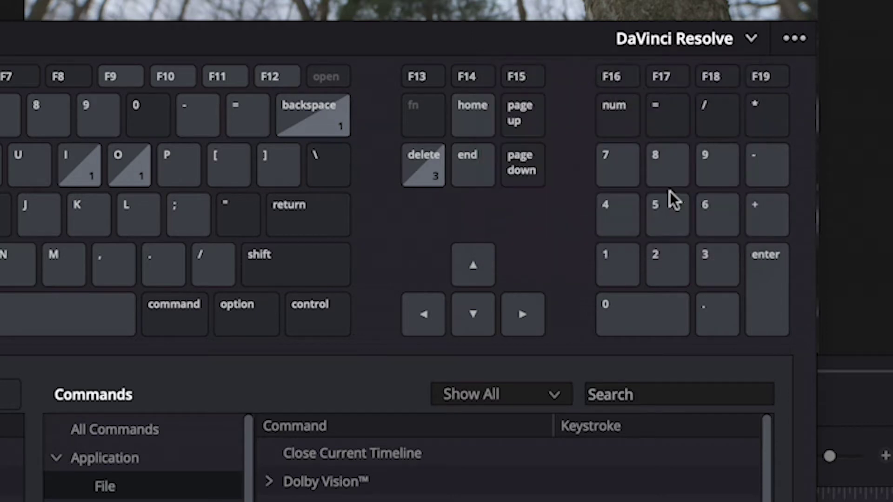
click(751, 42)
click(721, 198)
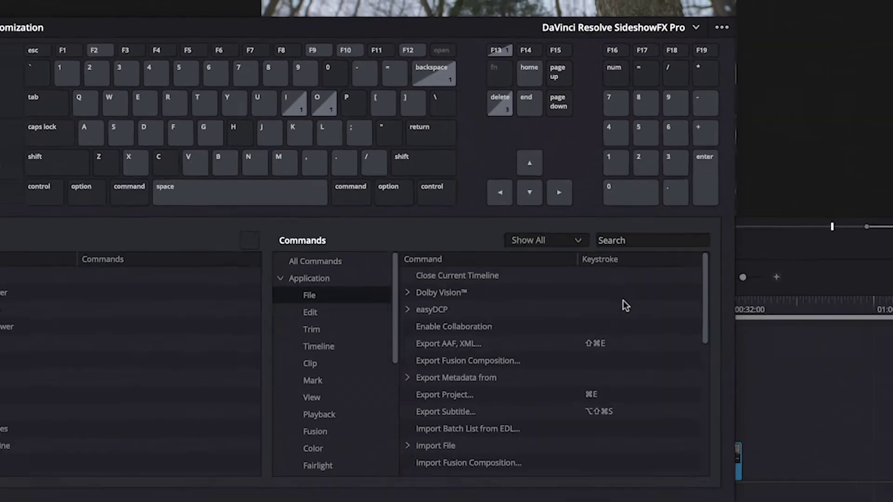
click(656, 456)
click(577, 456)
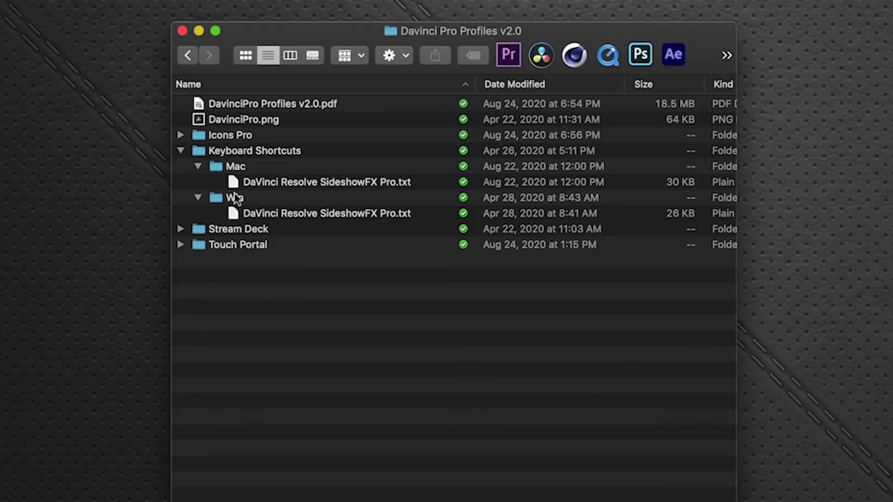
- Collapse Keyboard Shortcuts, expand Stream Deck, collapse Win, and select the XL folder
click(181, 151)
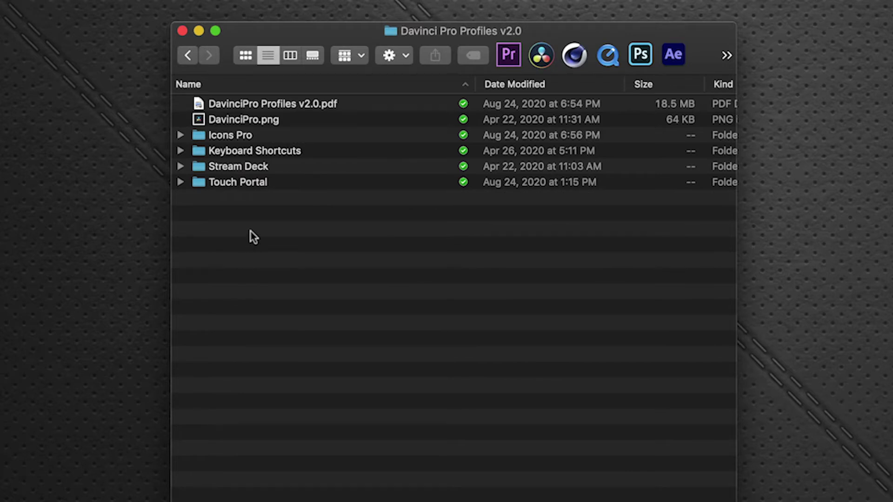
click(181, 167)
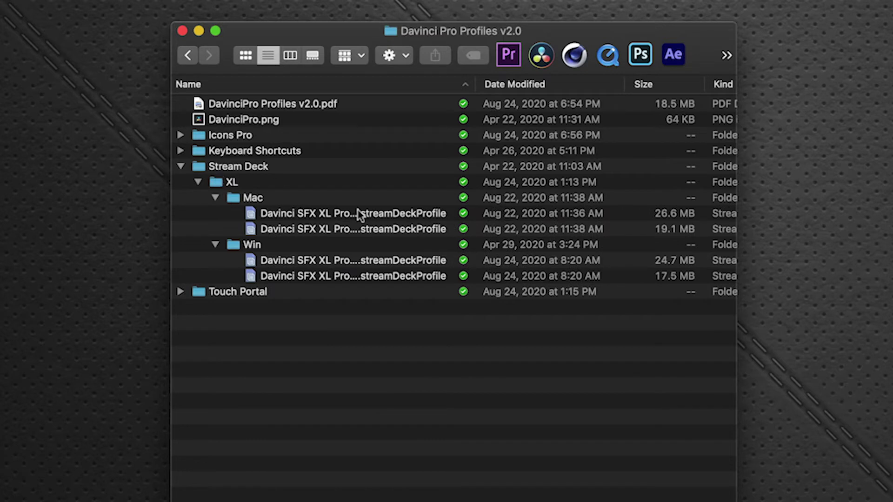
click(216, 244)
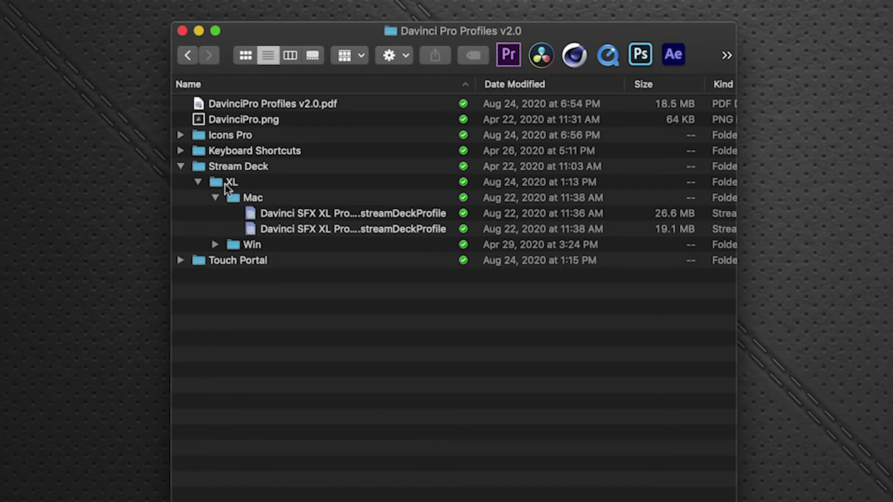
click(217, 183)
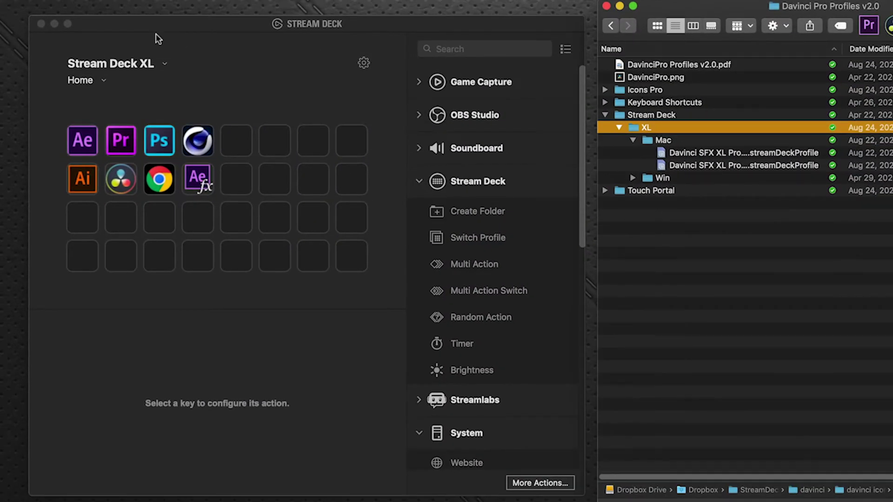
- Start a profile Import… in Stream Deck preferences and browse to Davinci Pro Profiles v2.0 > Stream Deck > XL > Mac
click(364, 63)
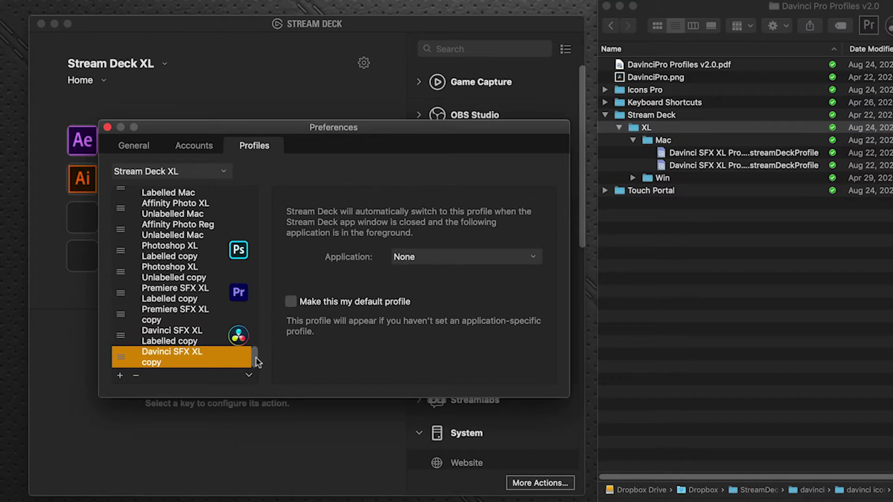
click(248, 375)
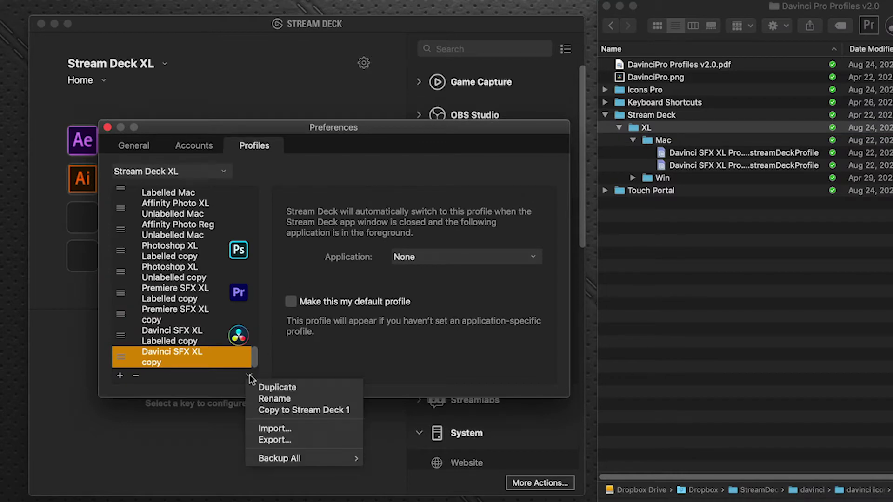
click(342, 428)
click(425, 150)
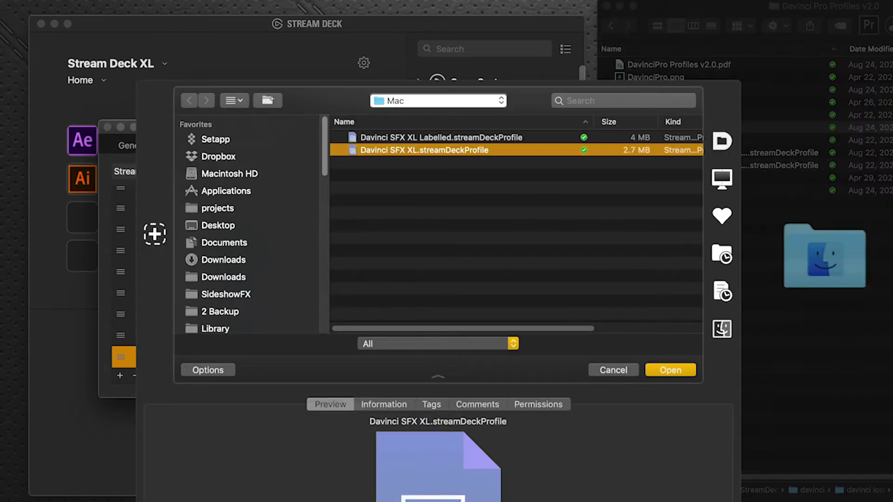
click(825, 255)
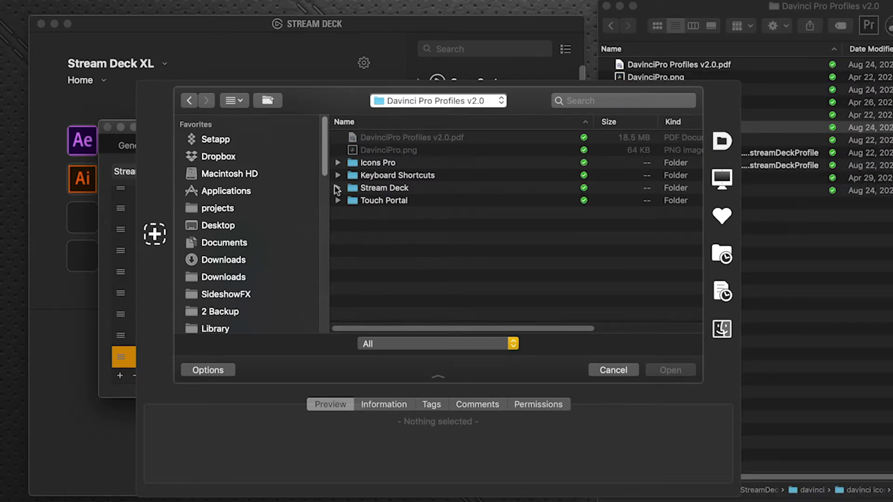
click(337, 187)
click(352, 200)
click(366, 213)
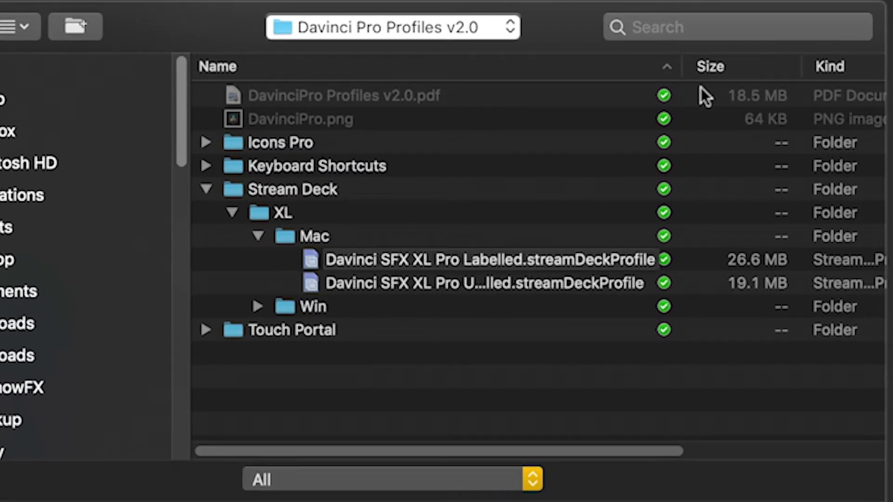
drag(680, 66, 809, 65)
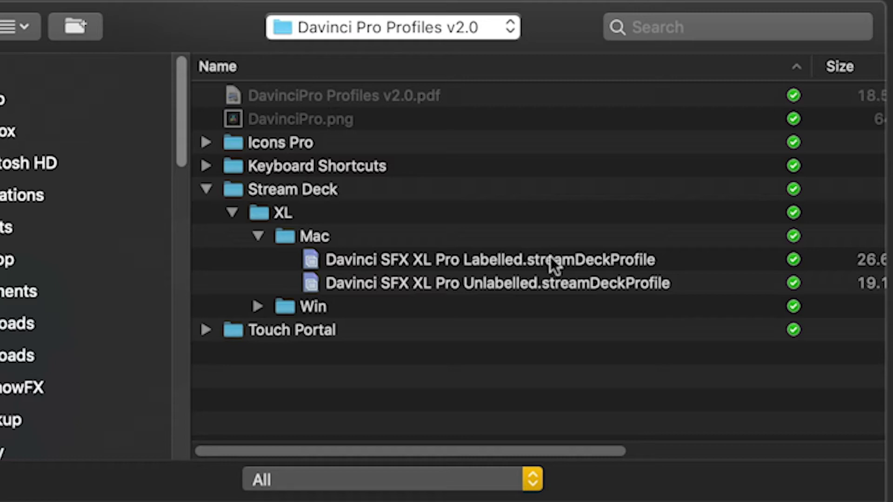
- Import the Pro Labelled profile and set the older Davinci SFX XL Labelled copy's application to None
click(554, 265)
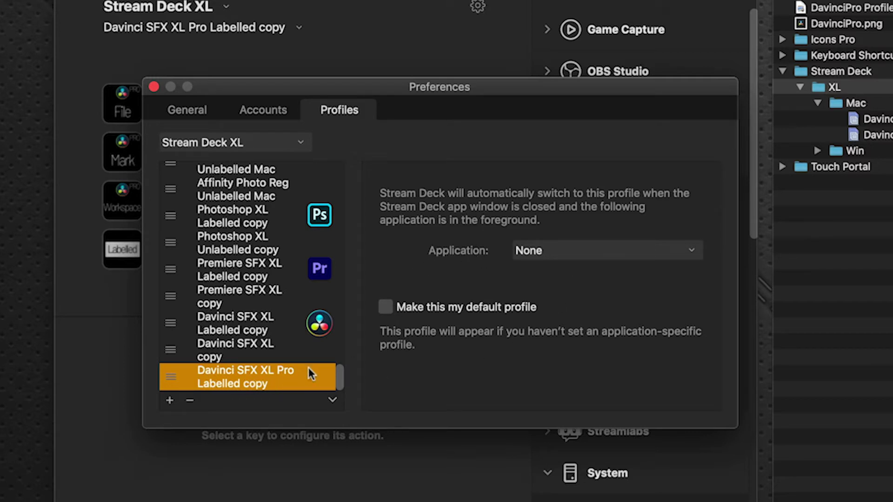
click(272, 321)
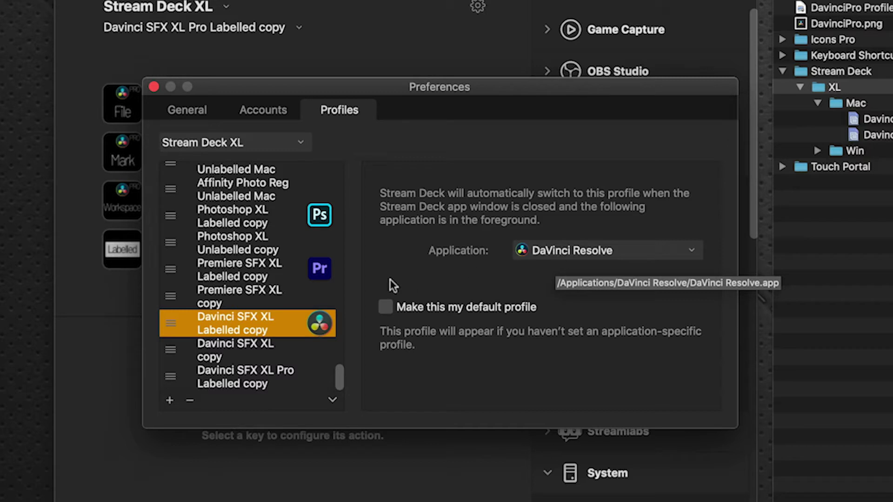
click(532, 252)
click(539, 265)
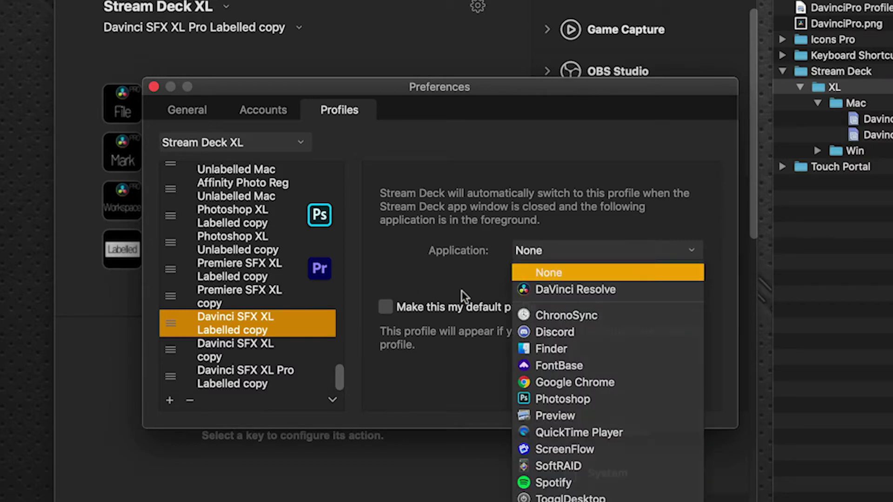
- Link the new Davinci SFX XL Pro Labelled copy profile to DaVinci Resolve
click(285, 384)
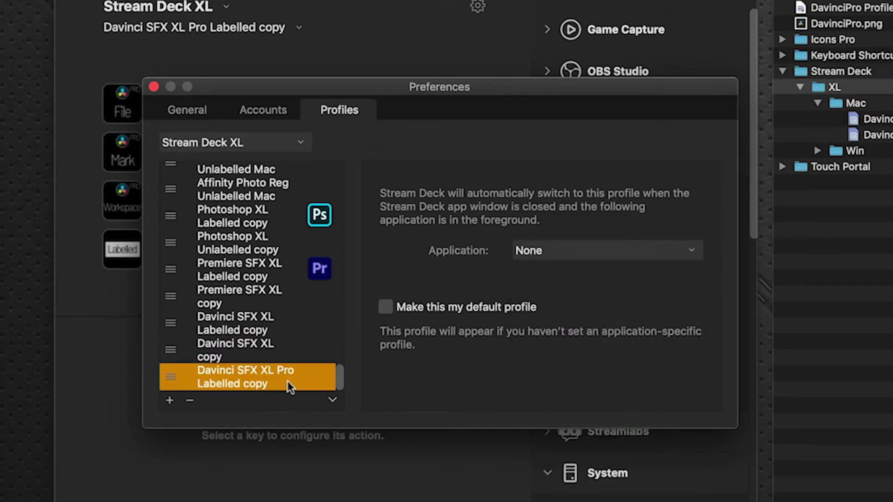
click(537, 253)
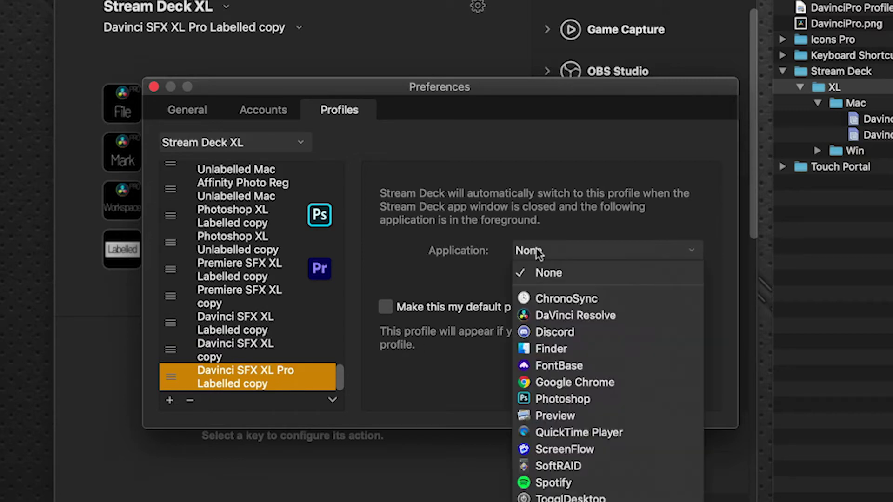
click(564, 315)
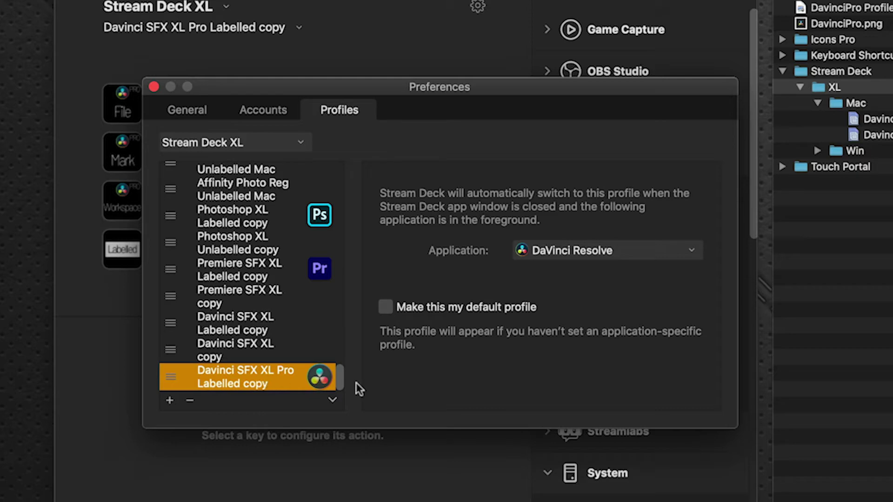
- Import Davinci SFX XL Pro Unlabelled.streamDeckProfile through the profile menu's Import… option
click(332, 400)
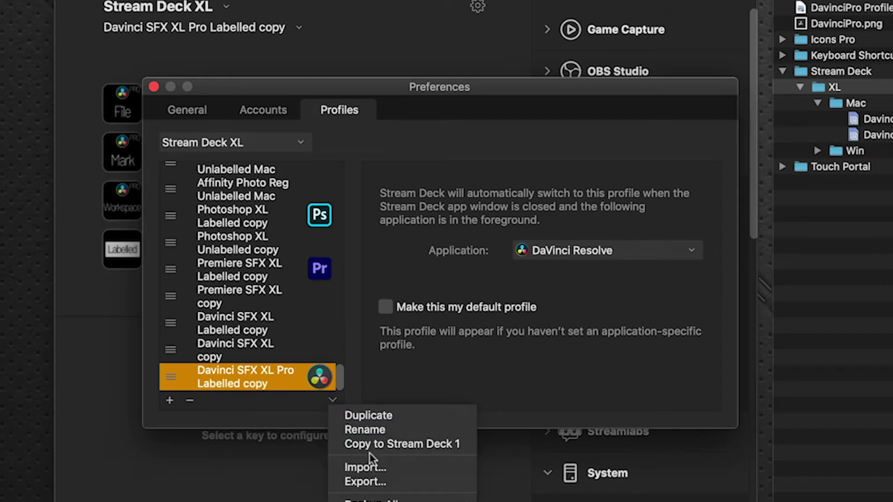
click(370, 468)
key(Down)
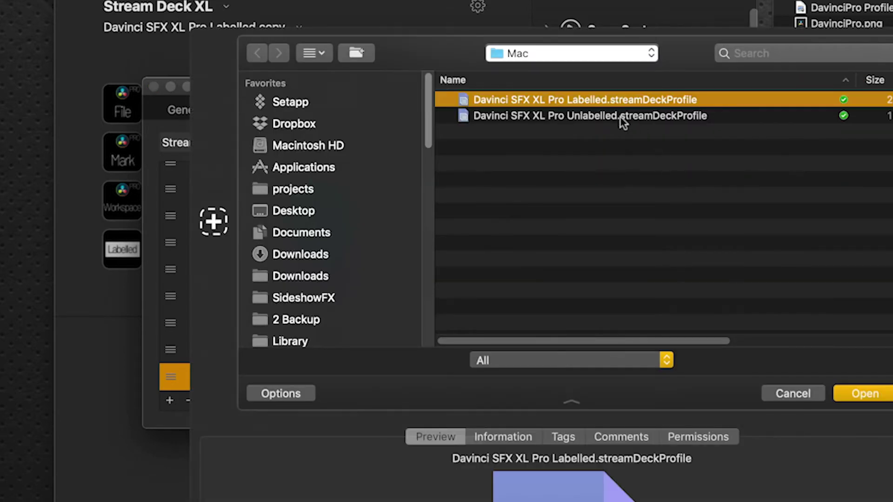
key(Down)
key(Return)
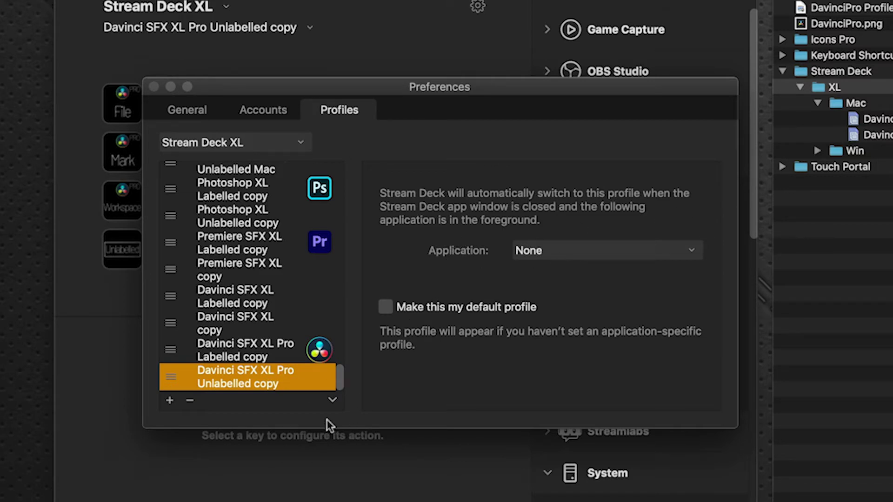
click(251, 352)
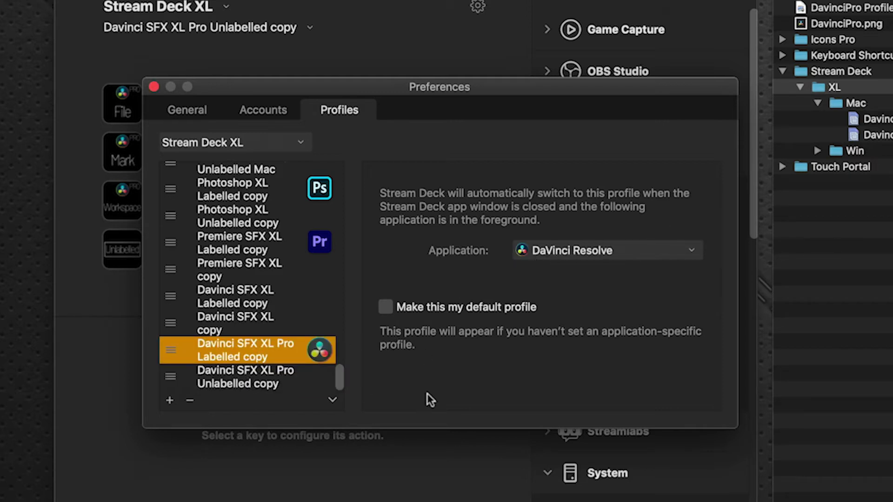
- Close Preferences and choose the Davinci SFX XL Pro Labelled copy profile for the Stream Deck XL
click(154, 87)
click(296, 29)
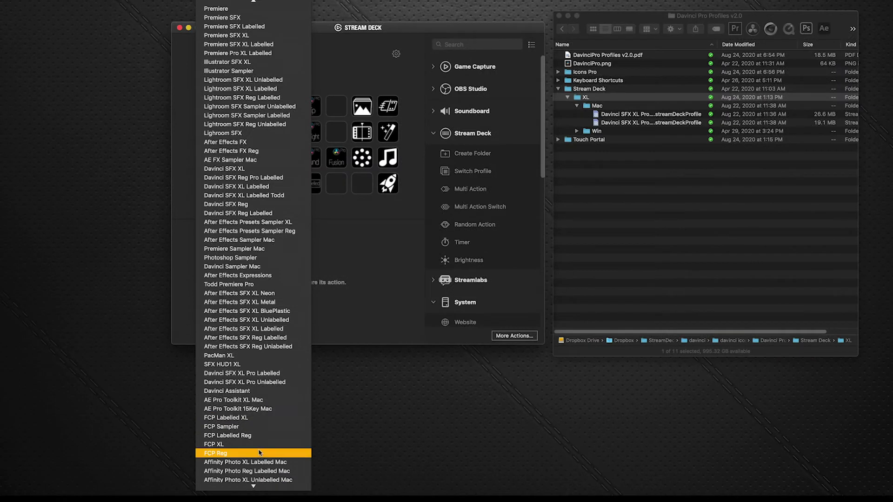
scroll(260, 452, down, 5)
click(266, 457)
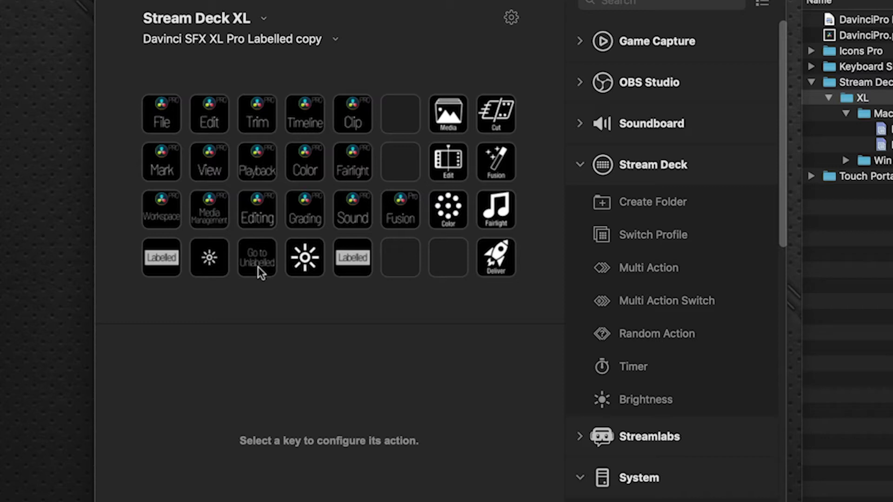
- Set the Go to Unlabelled key to switch to the Davinci SFX XL Pro Unlabelled copy profile
click(257, 267)
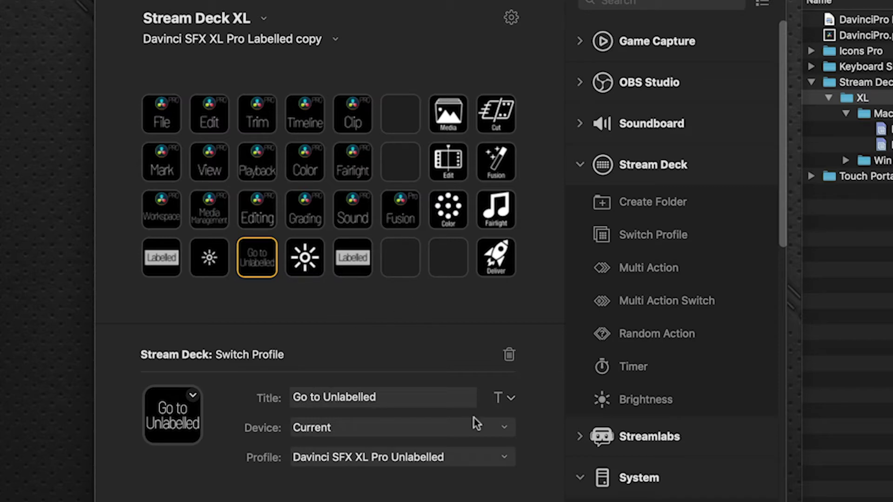
click(336, 453)
scroll(335, 453, down, 10)
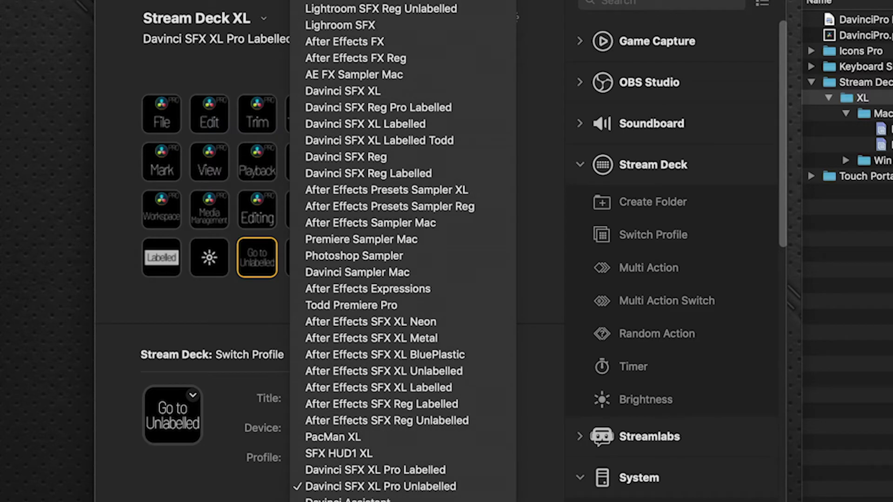
scroll(336, 453, up, 5)
click(259, 424)
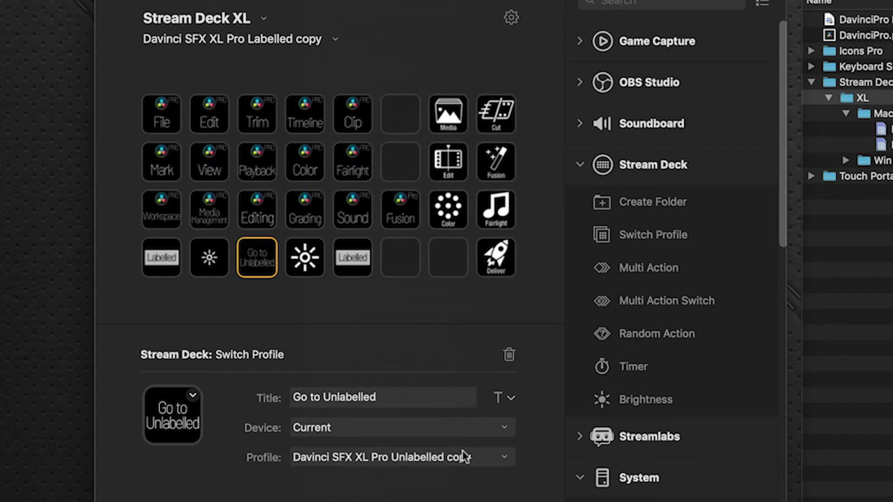
click(325, 40)
scroll(325, 40, down, 5)
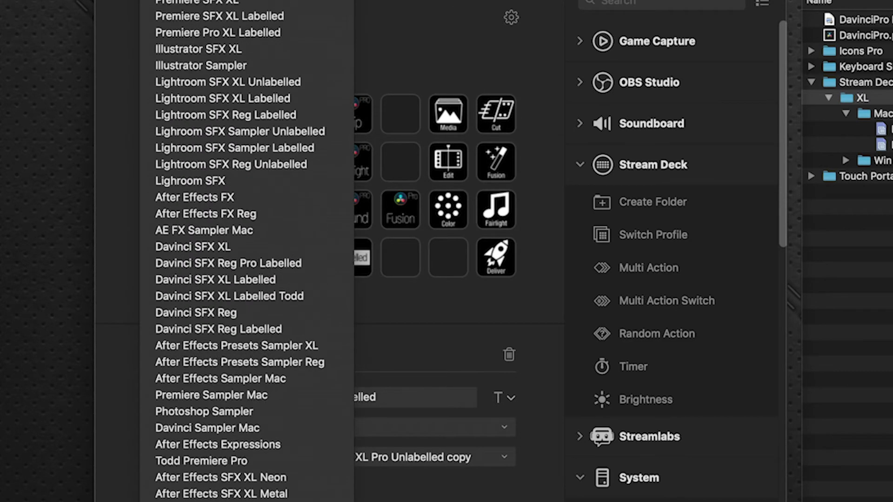
scroll(246, 252, down, 5)
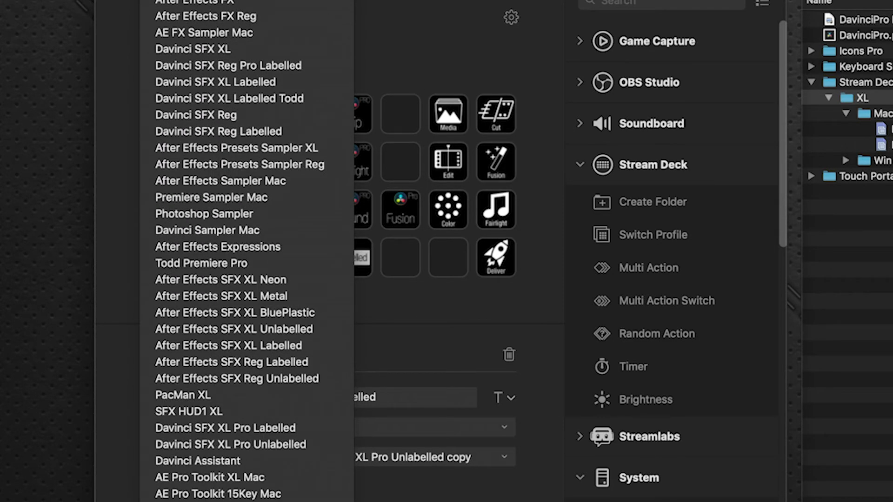
key(Escape)
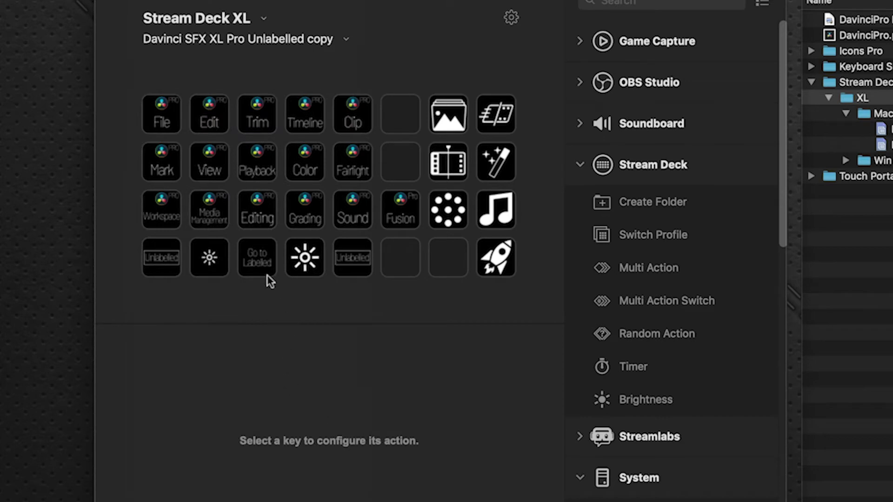
- Point Go to Labelled at the Pro Labelled copy, open the Playback folder, and switch to Resolve
click(261, 266)
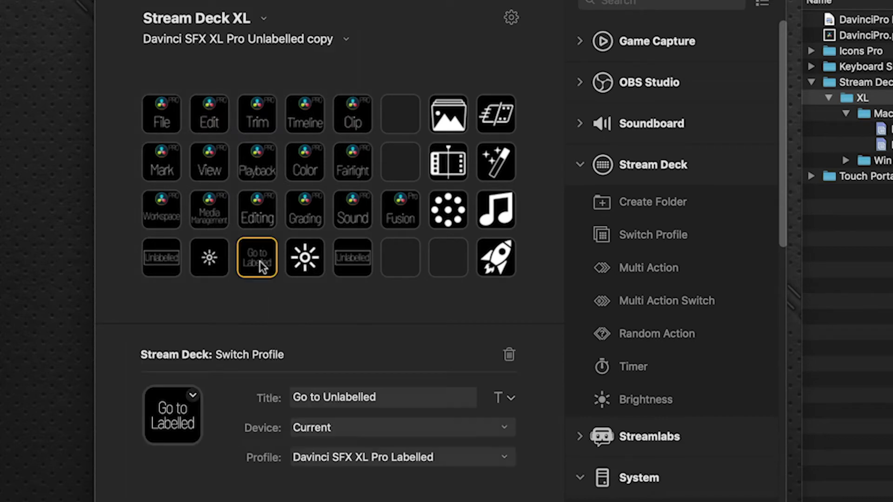
click(386, 464)
scroll(378, 459, down, 10)
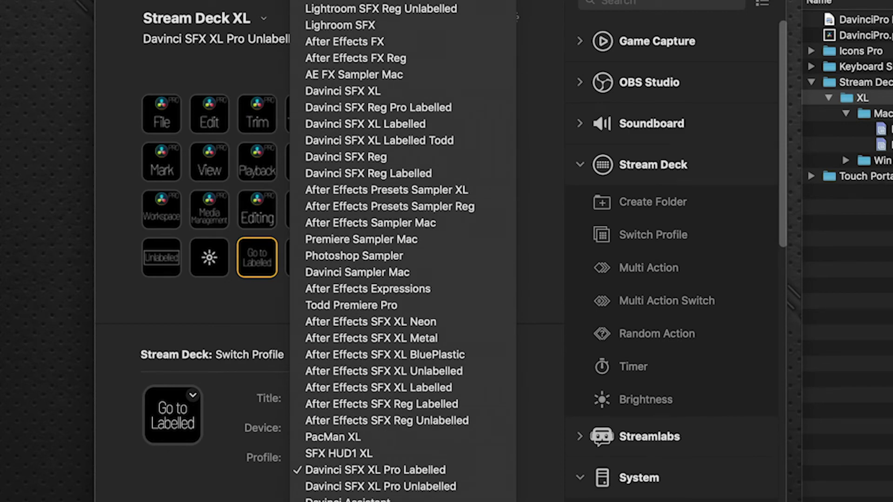
key(Escape)
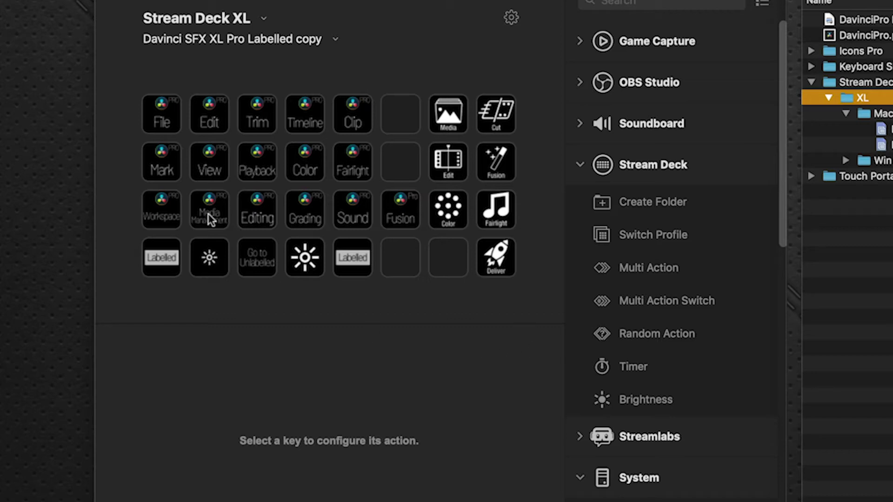
double_click(262, 168)
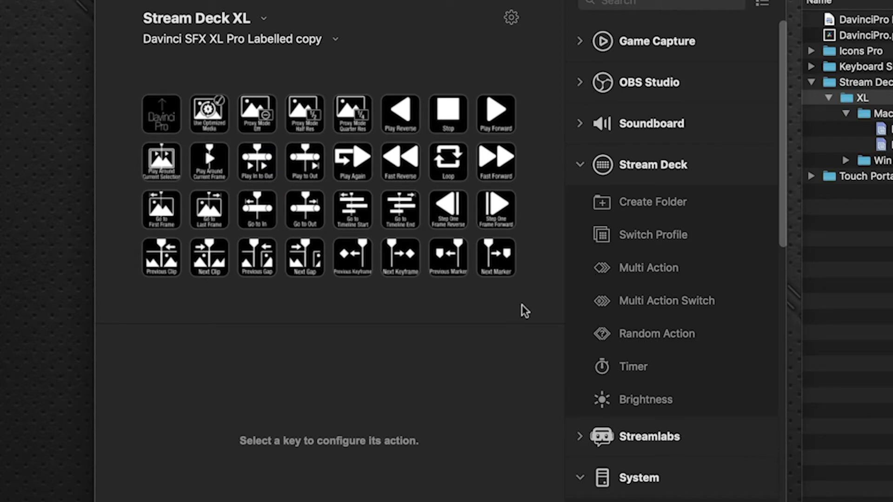
key(super+Tab)
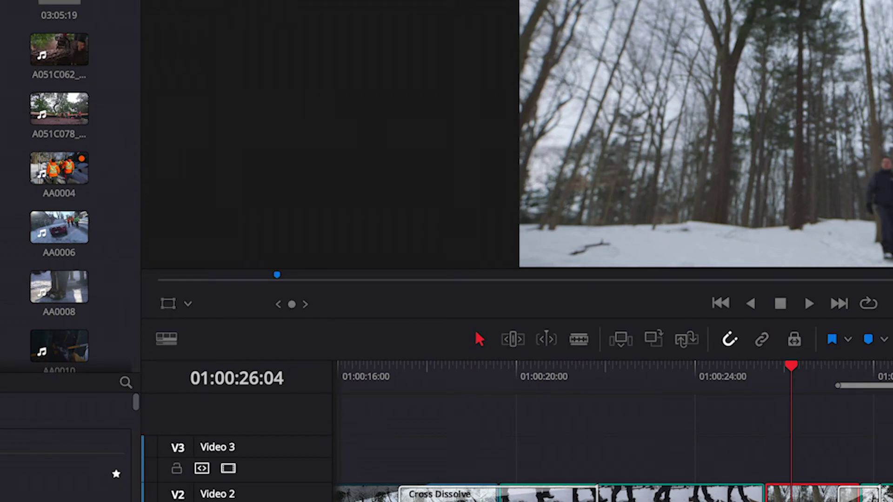
- Run Playback > Play Around/To > Play to In, then select clip AA0141 on Video 2
click(219, 0)
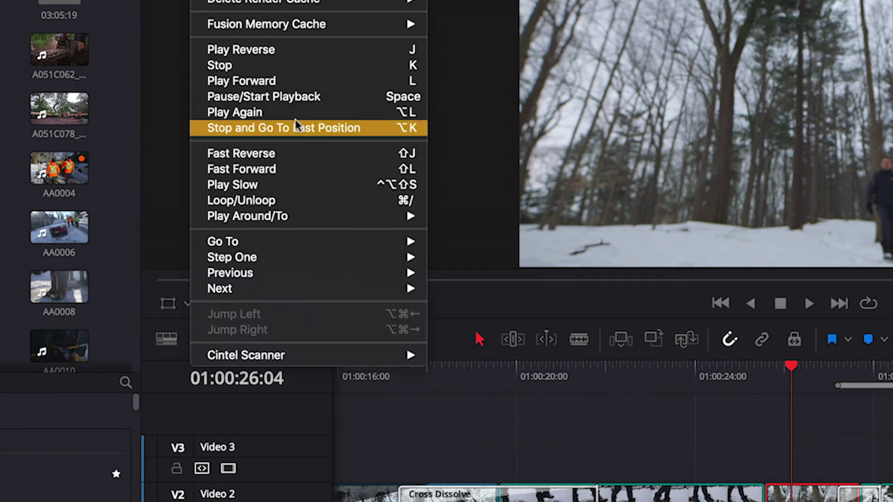
mouse_move(299, 223)
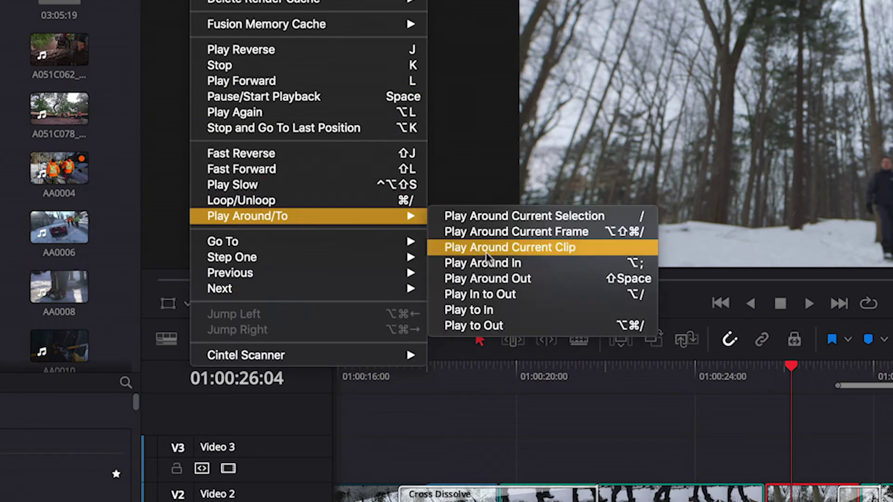
click(640, 310)
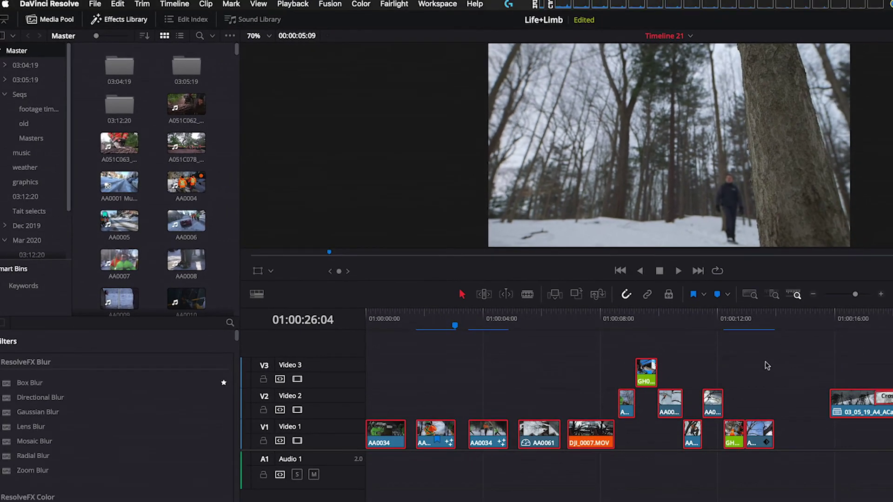
scroll(762, 373, right, 10)
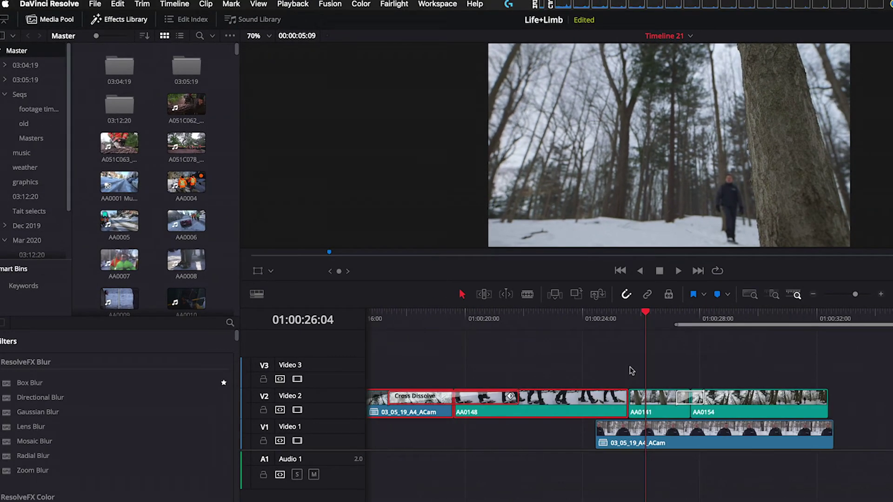
click(654, 404)
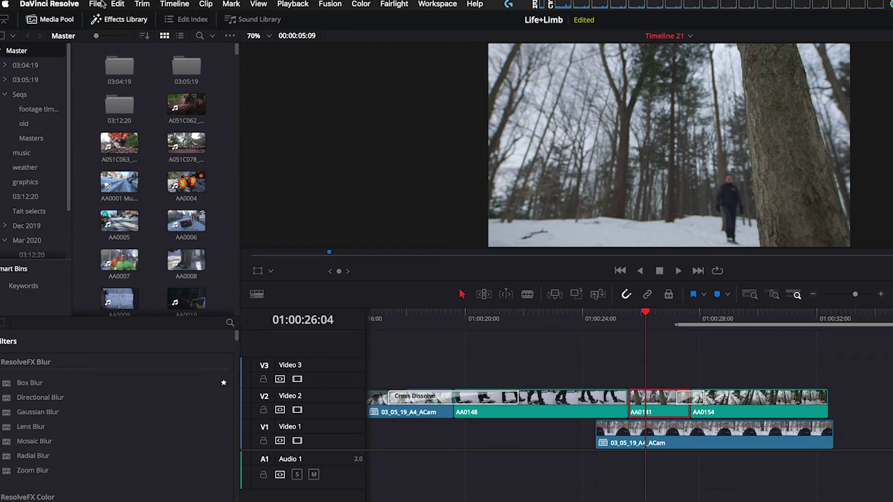
- Open Keyboard Customization, list all commands and search for 'play'
click(49, 4)
click(69, 26)
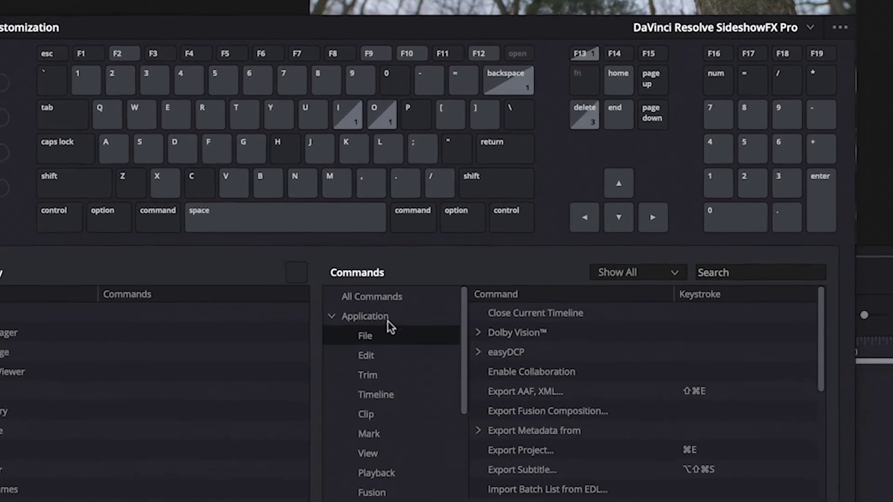
click(373, 297)
click(733, 272)
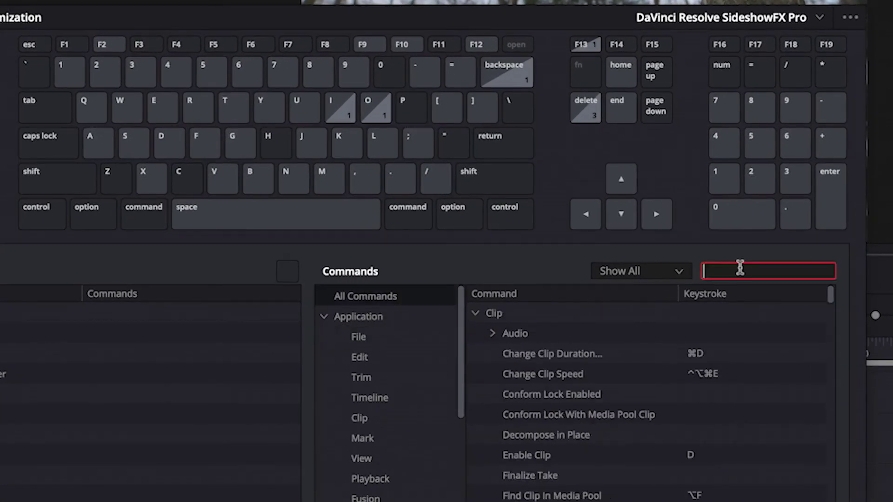
text(play)
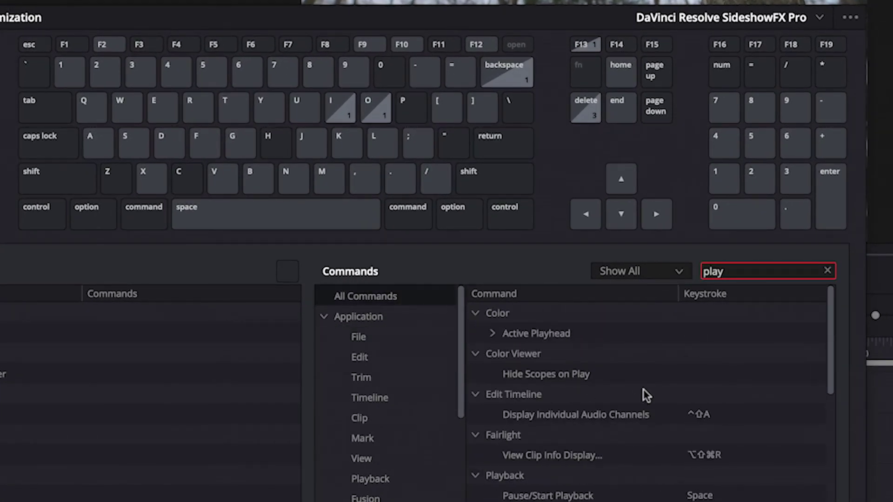
scroll(608, 421, up, 2)
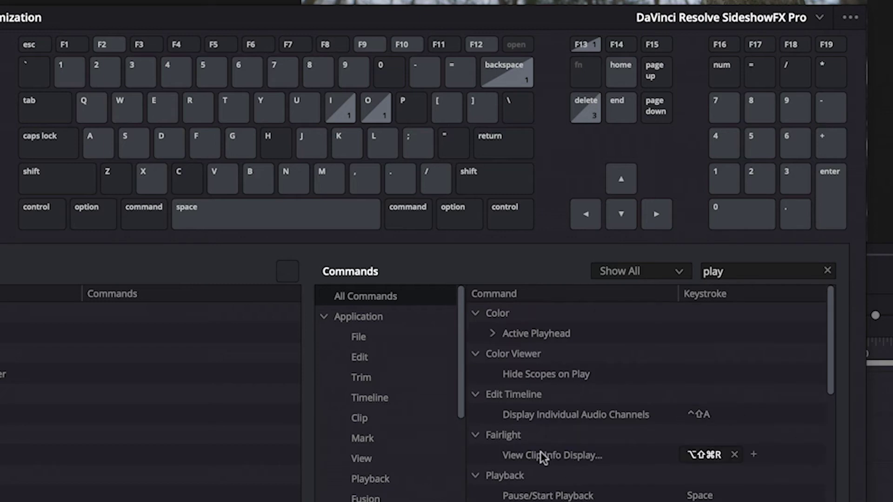
scroll(535, 454, down, 2)
- Clear the conflicting ⌥⌘] keystroke from Play to In so it has no shortcut
click(493, 476)
scroll(745, 453, down, 5)
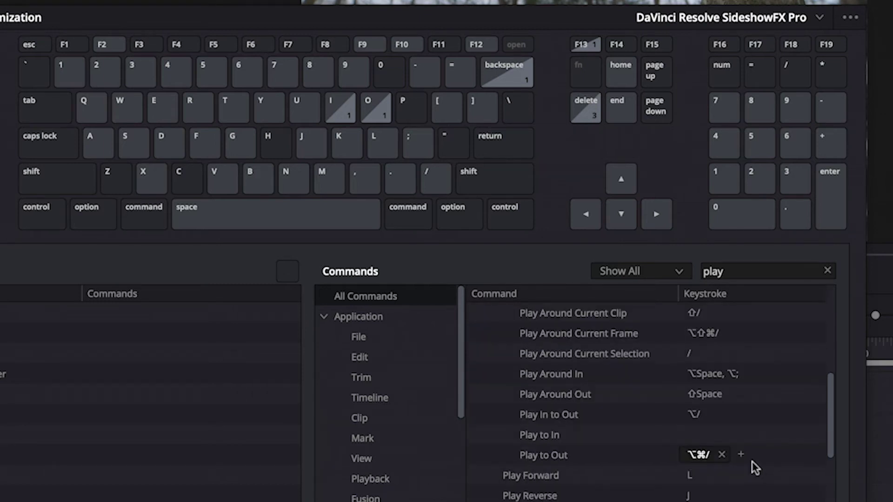
click(694, 433)
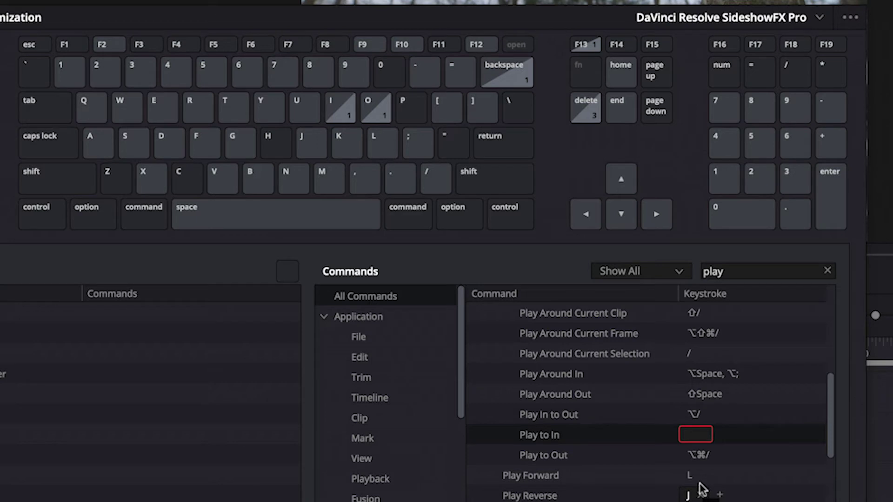
key(alt+super+bracketright)
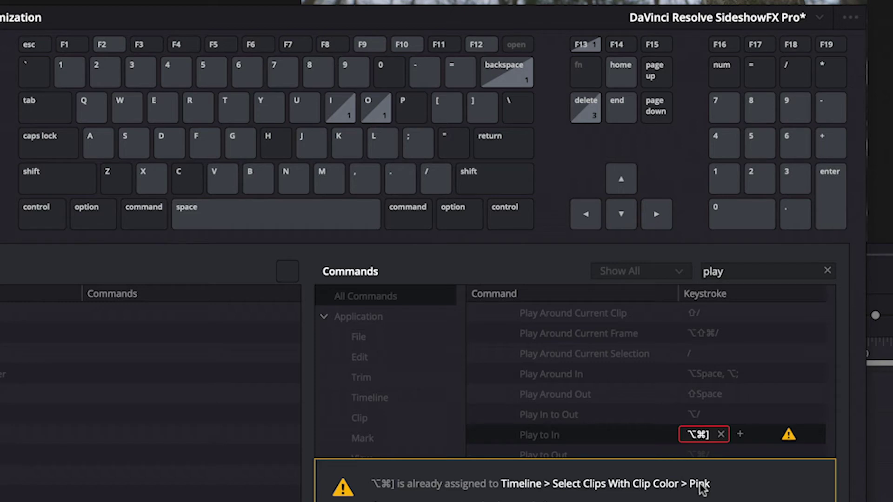
key(Escape)
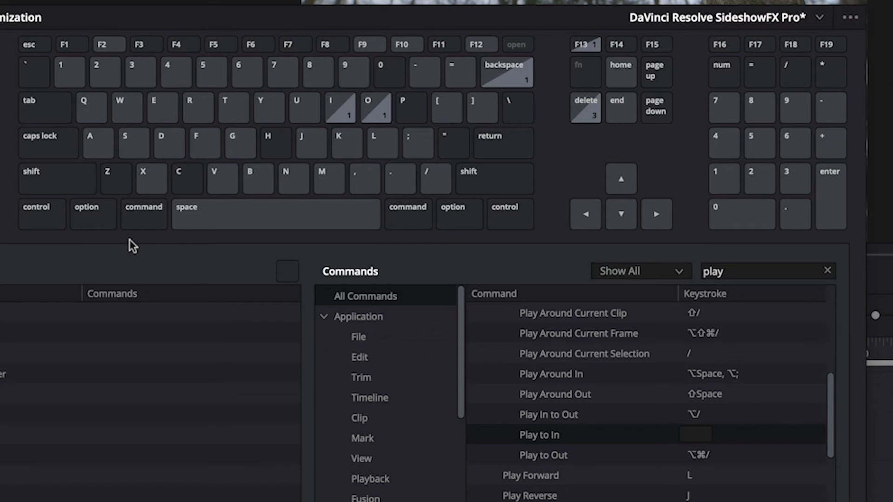
- Assign ⌥⌘P to Play to In and save the SideshowFX Pro keyboard preset
click(99, 222)
click(125, 214)
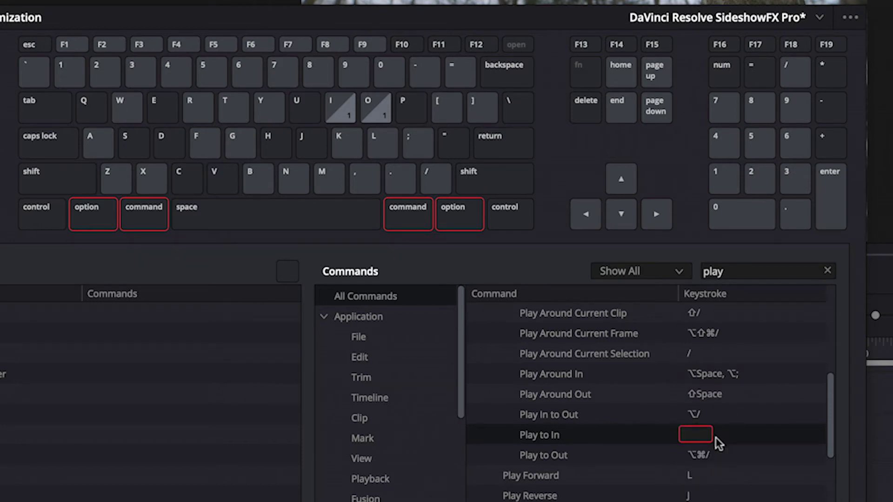
key(alt+super+p)
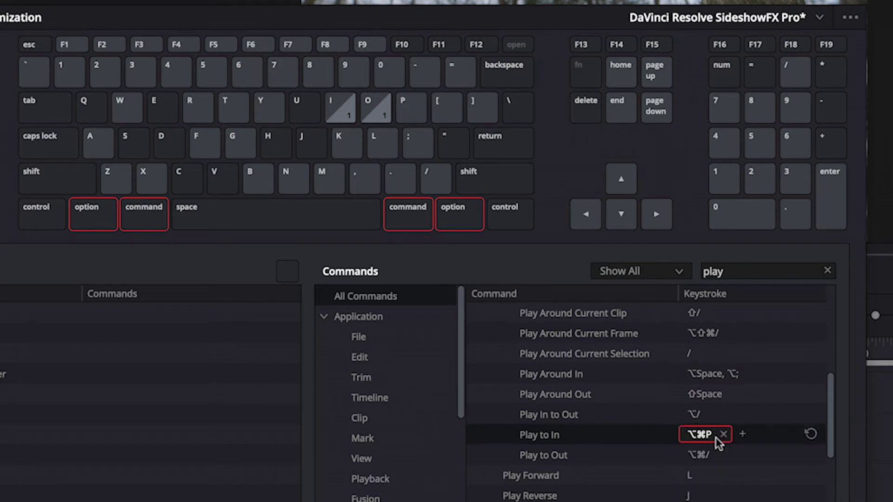
key(super+s)
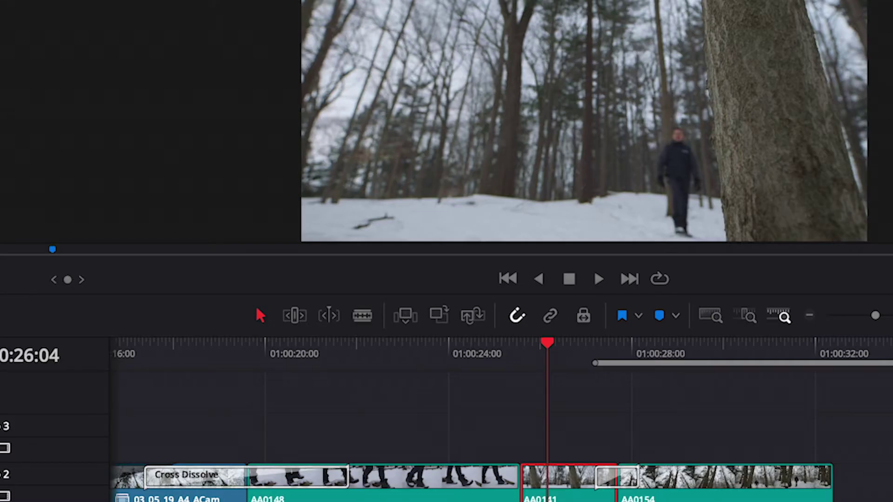
- Confirm Playback > Play Around/To lists ⌥⌘P for Play to In, test it, then scrub back
click(103, 0)
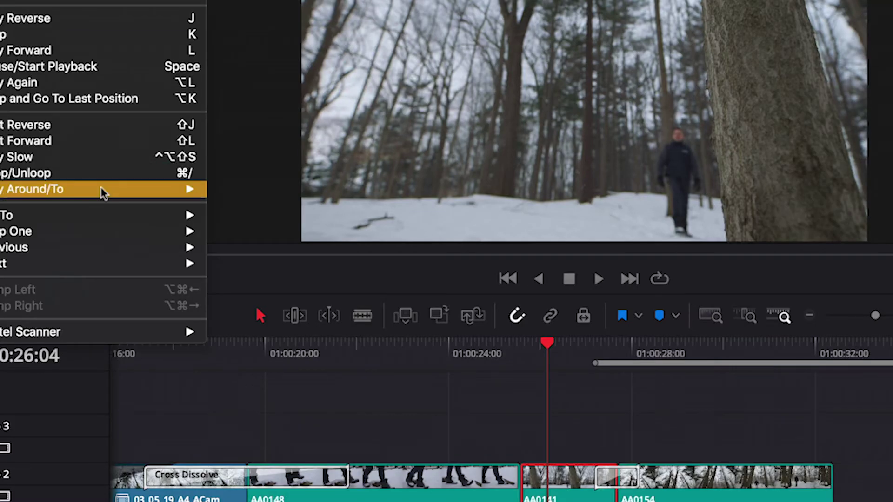
mouse_move(103, 191)
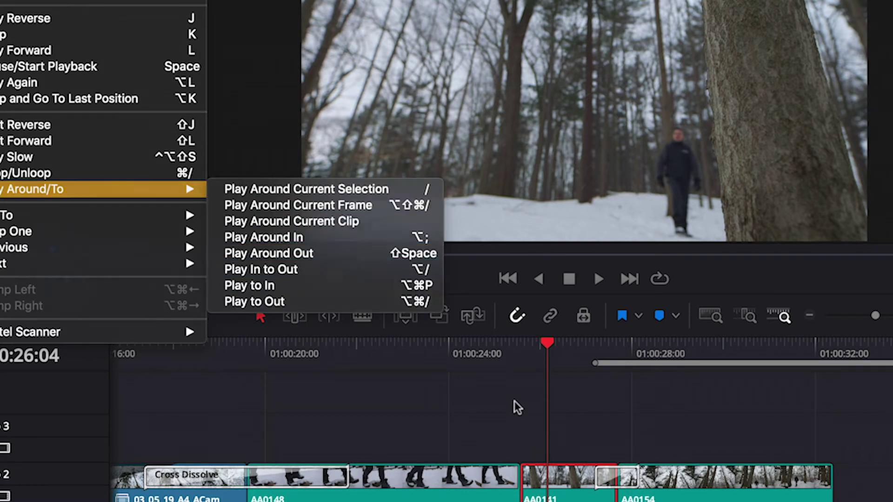
click(521, 426)
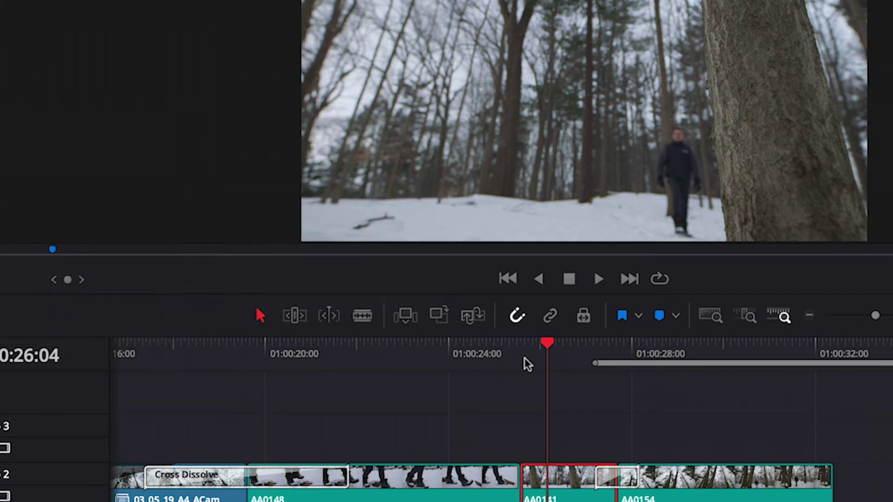
key(alt+/)
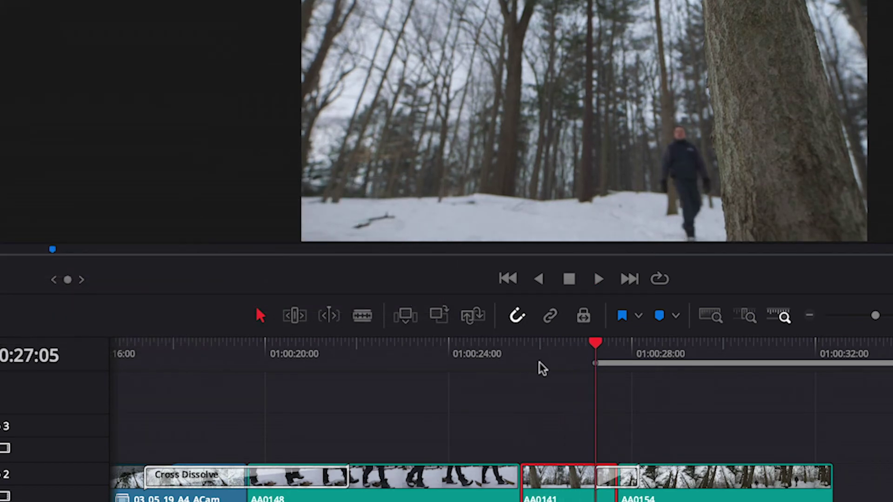
drag(562, 354, 538, 360)
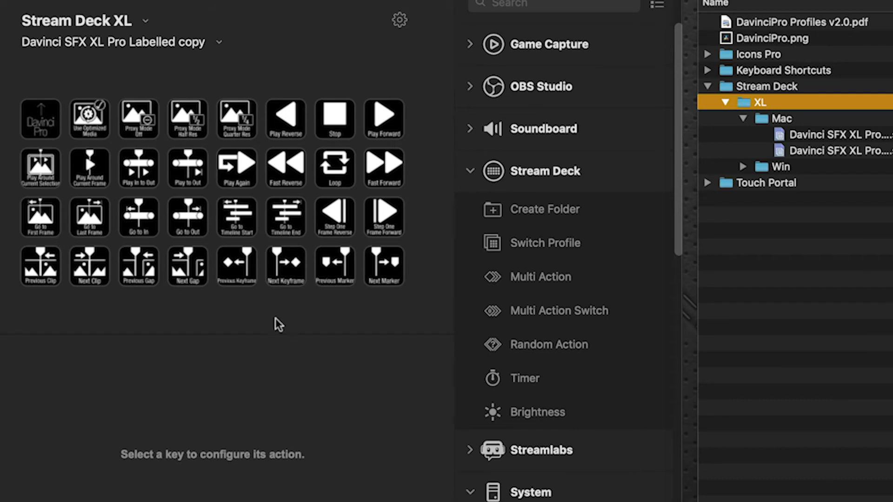
- Replace the Step One Frame Forward key with a System Hotkey key sending ⌥⌘P
click(386, 221)
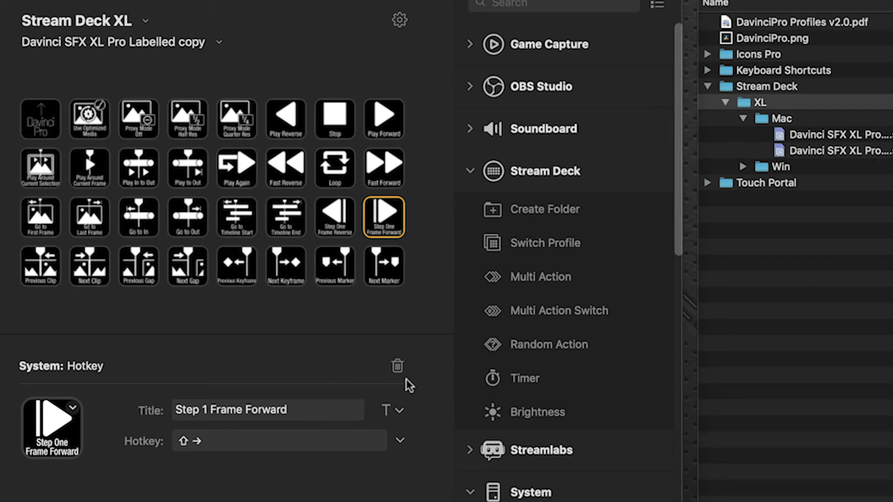
click(398, 366)
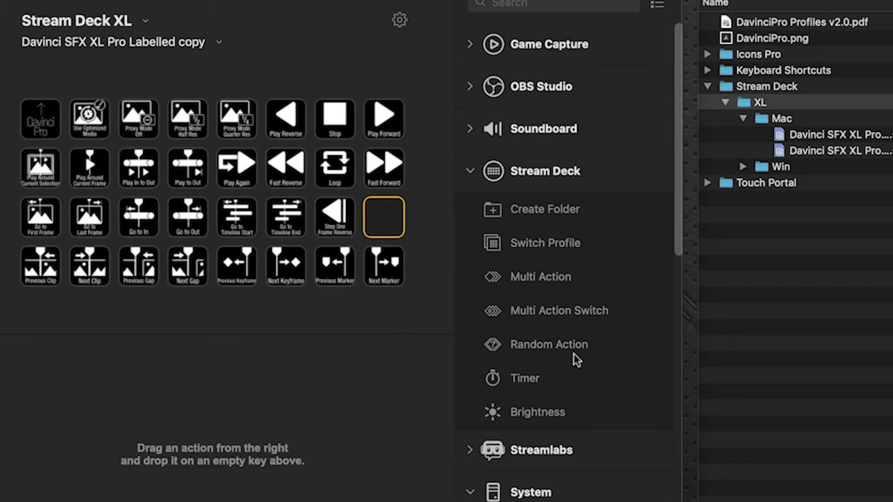
scroll(573, 328, down, 5)
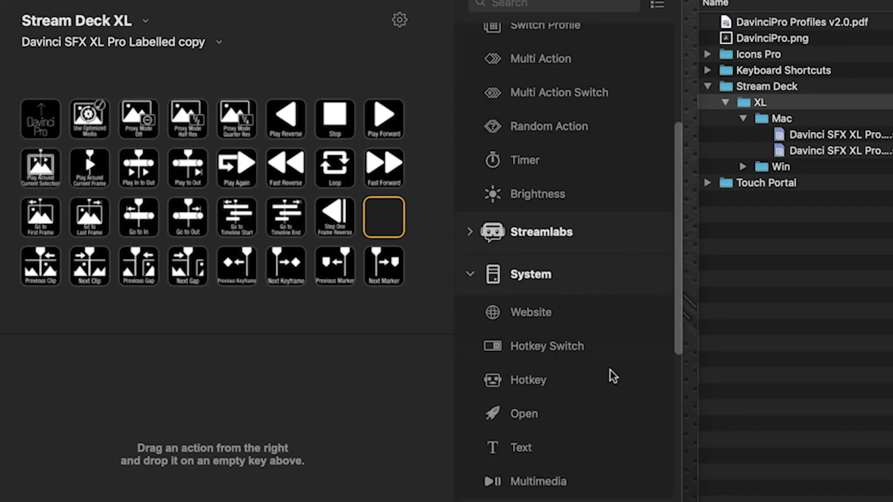
drag(544, 374, 384, 213)
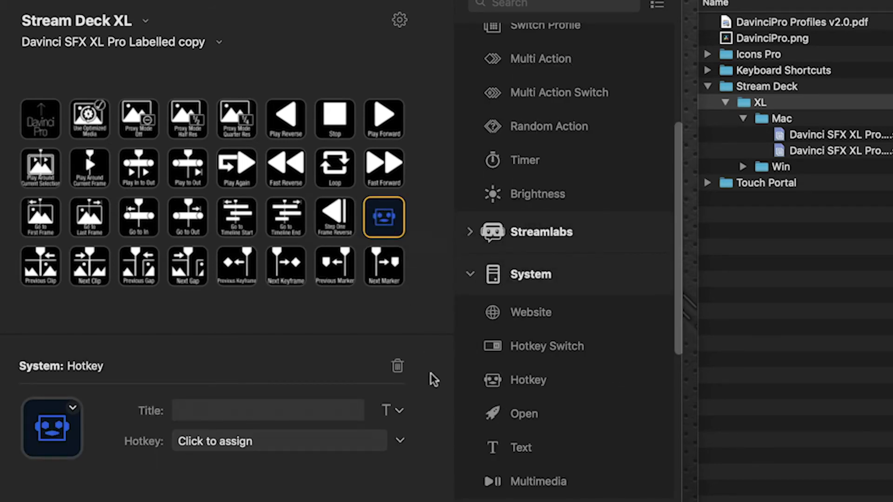
click(299, 443)
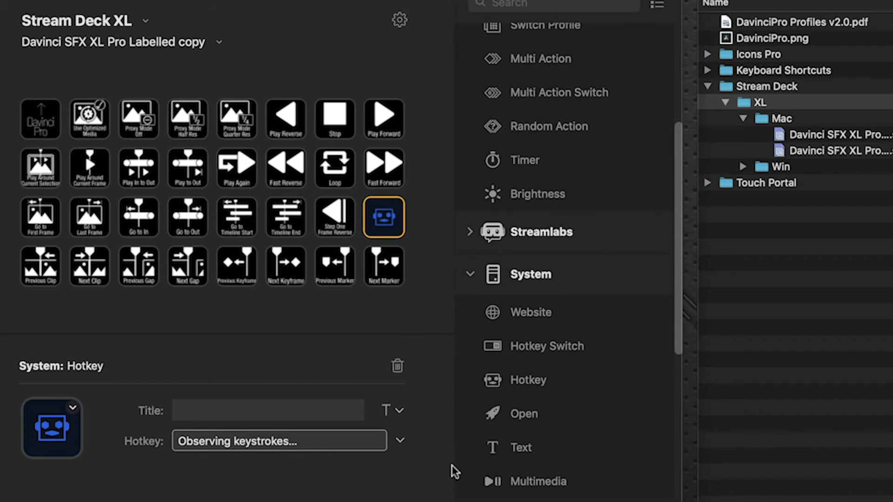
key(alt+super+p)
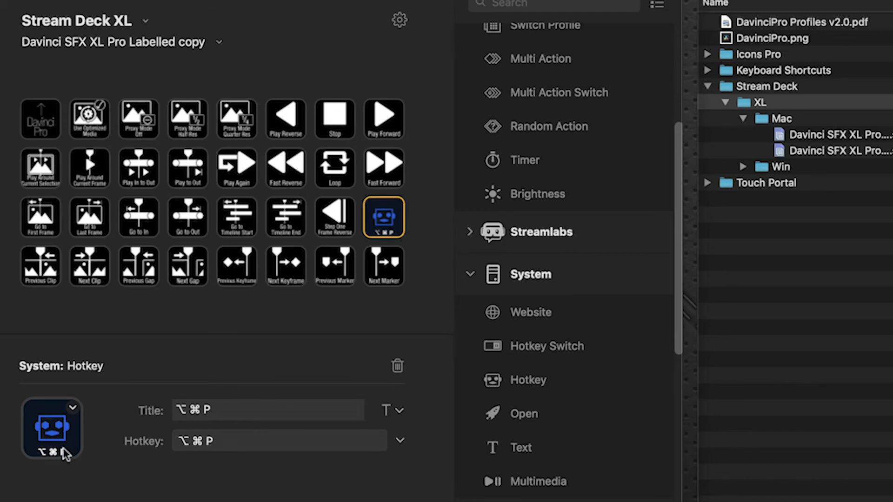
- Hide the key's title display and set its title to 'Play to In'
click(228, 405)
key(super+a)
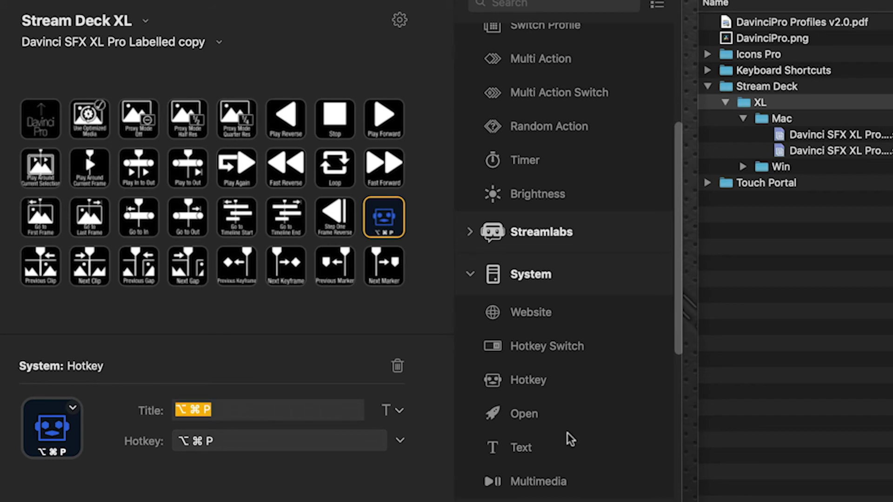
click(399, 410)
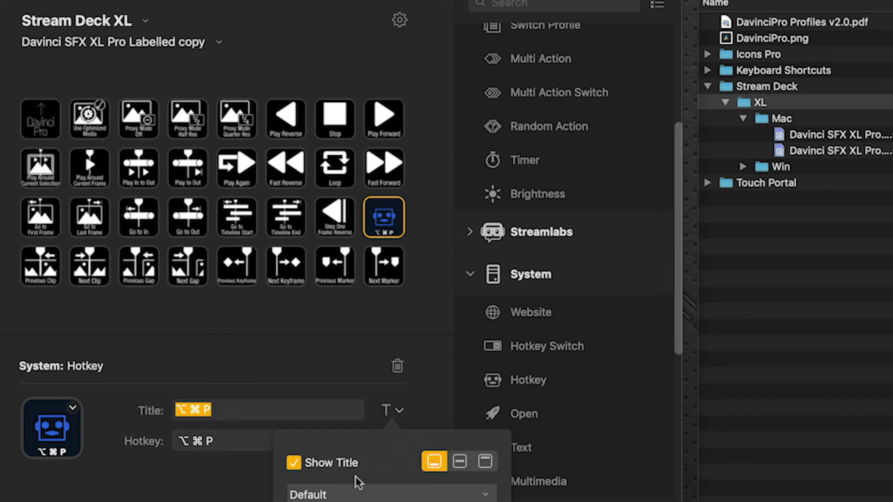
click(321, 464)
click(217, 489)
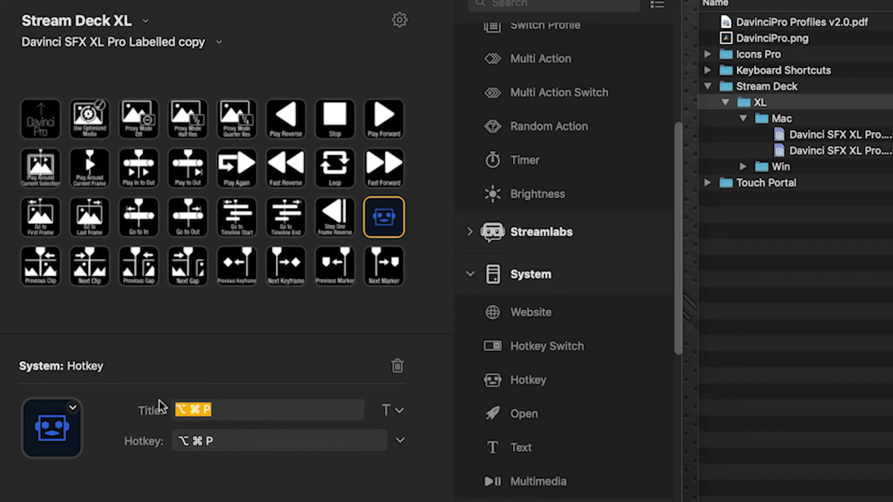
text(Play to In)
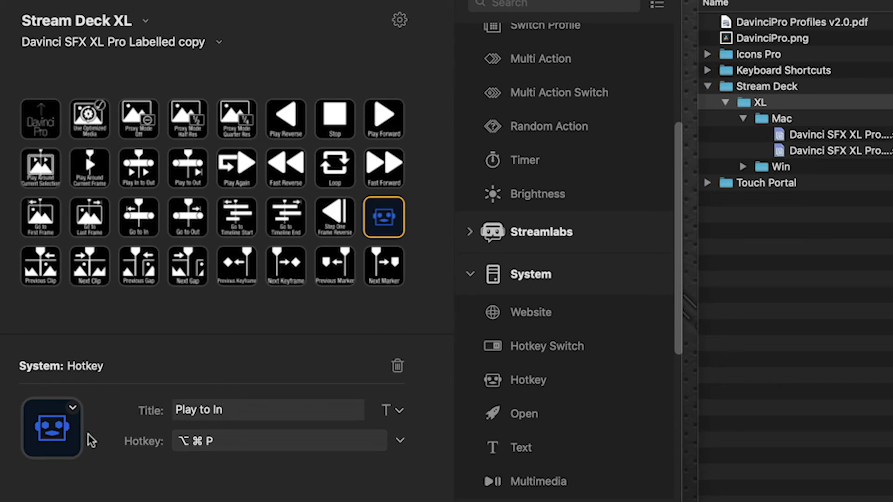
- Apply Play to In.png from Icons Pro > Labelled Icons Pro > Playback > Play Around to as the key's icon
click(708, 86)
click(708, 55)
click(725, 86)
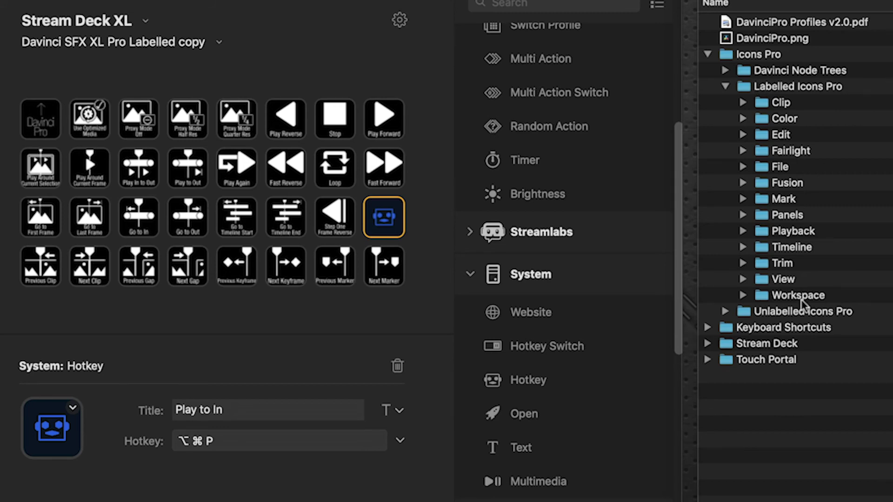
click(743, 231)
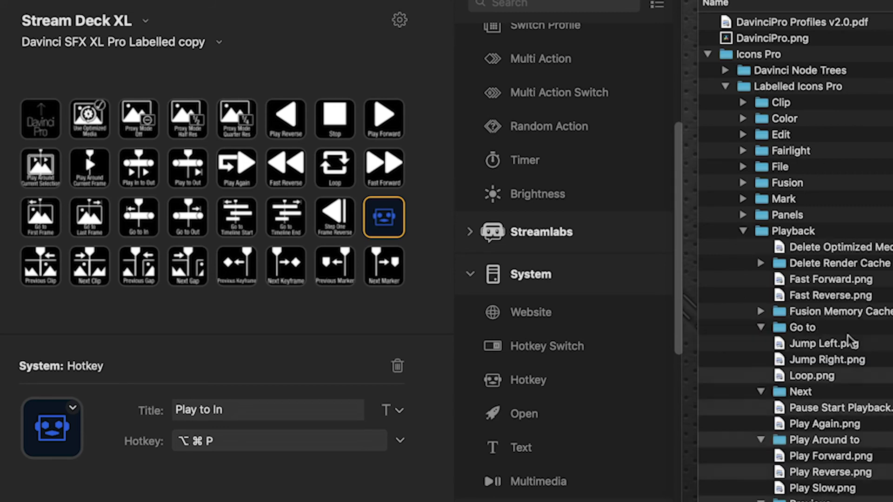
click(761, 327)
scroll(840, 359, down, 1)
scroll(840, 360, down, 10)
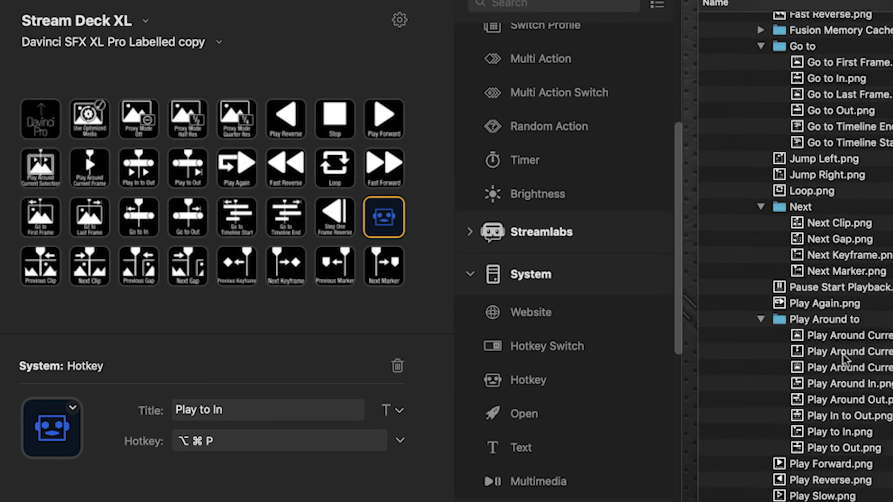
drag(842, 432, 77, 435)
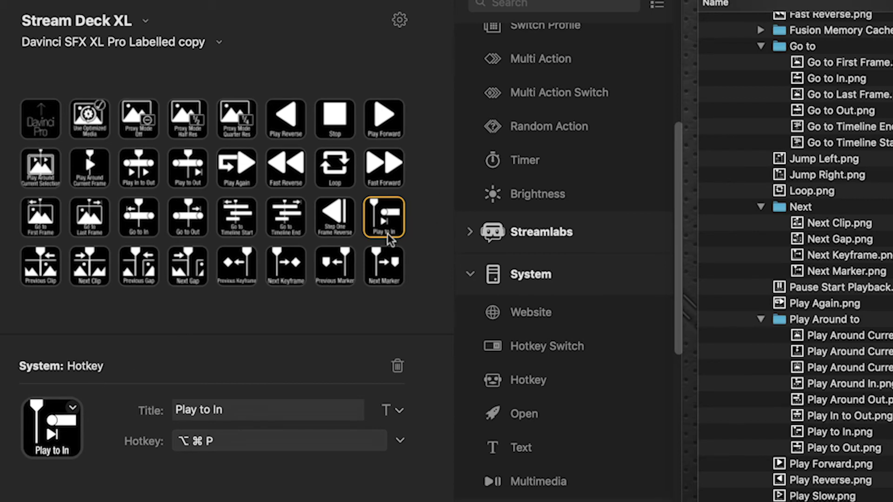
- In DaVinci Resolve, scrub before the In point and play up to 01:00:27:05 with the new key
key(super+Tab)
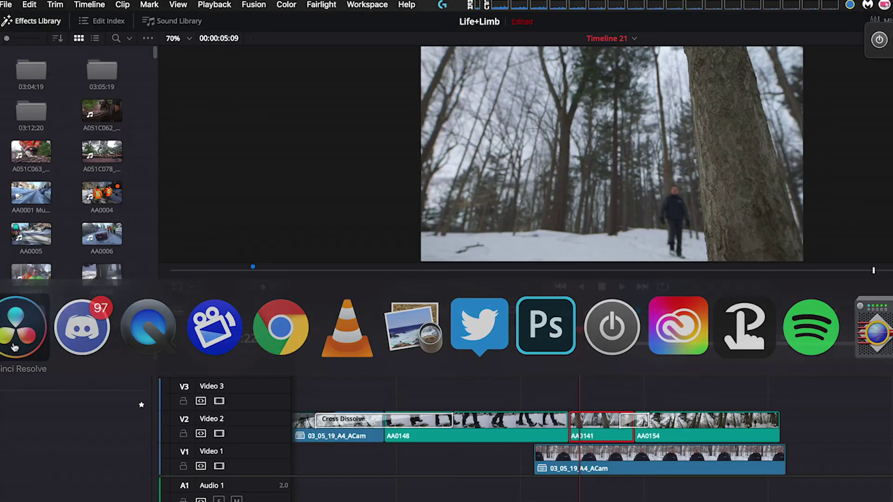
drag(581, 333, 570, 332)
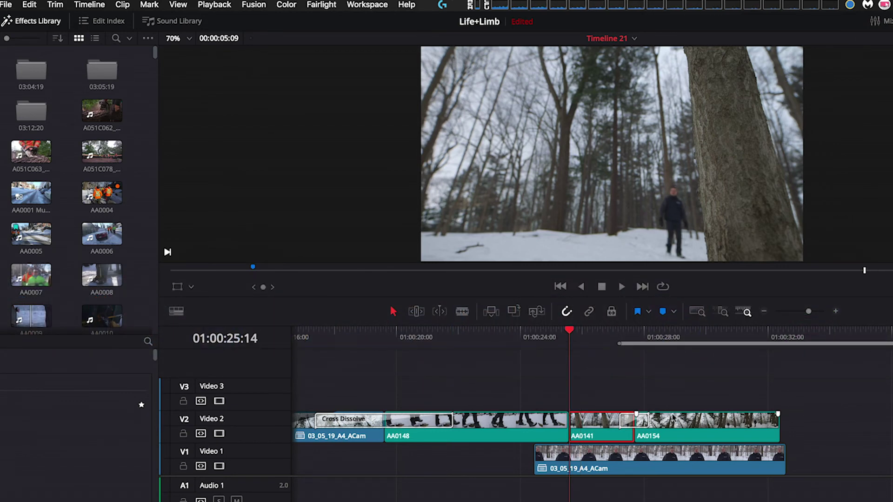
key(space)
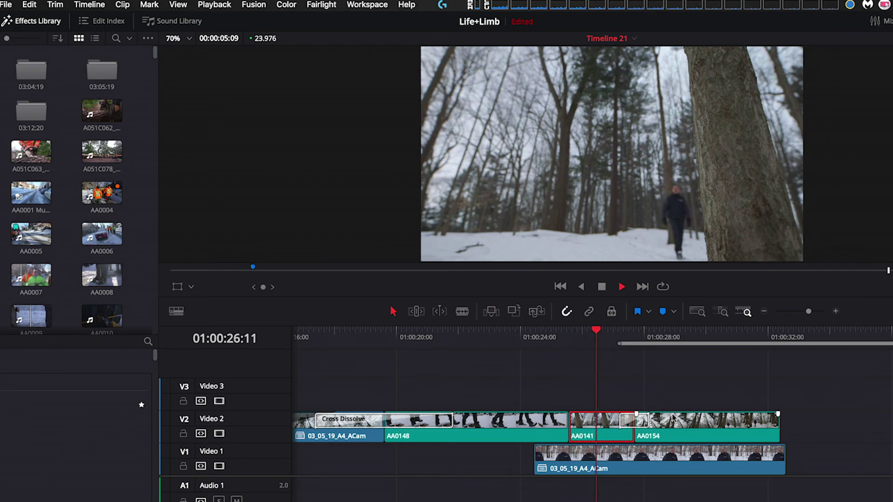
key(space)
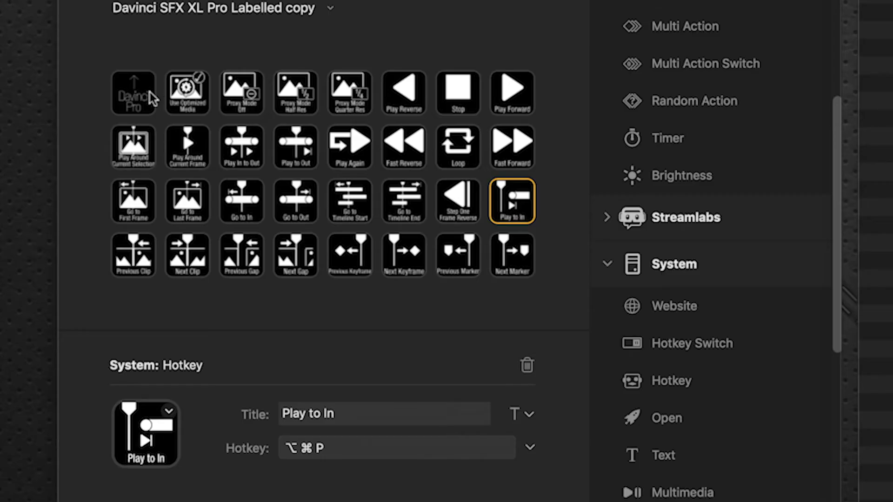
- Place a Create Folder key in the empty bottom-row slot of the Davinci Pro page and confirm it's empty
double_click(151, 98)
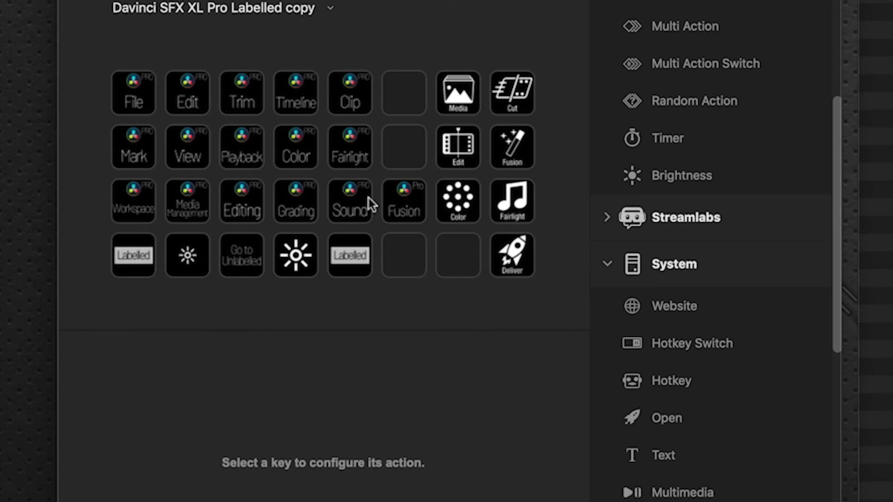
click(413, 270)
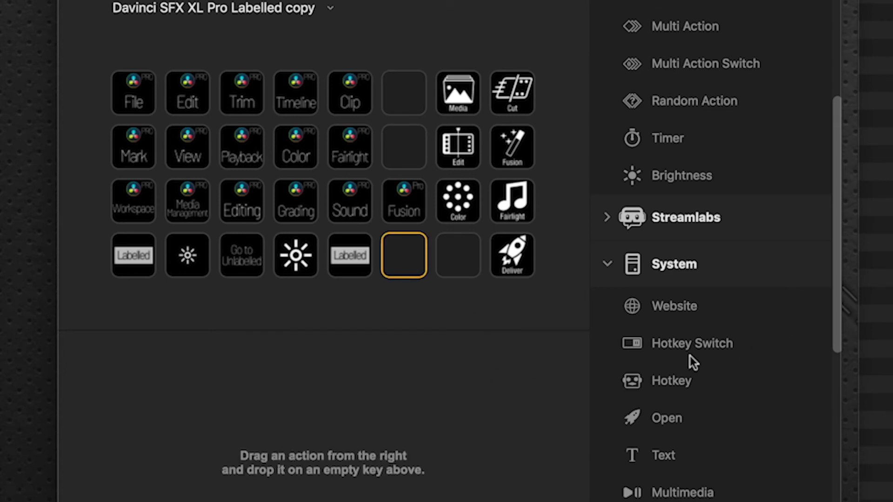
scroll(742, 319, up, 5)
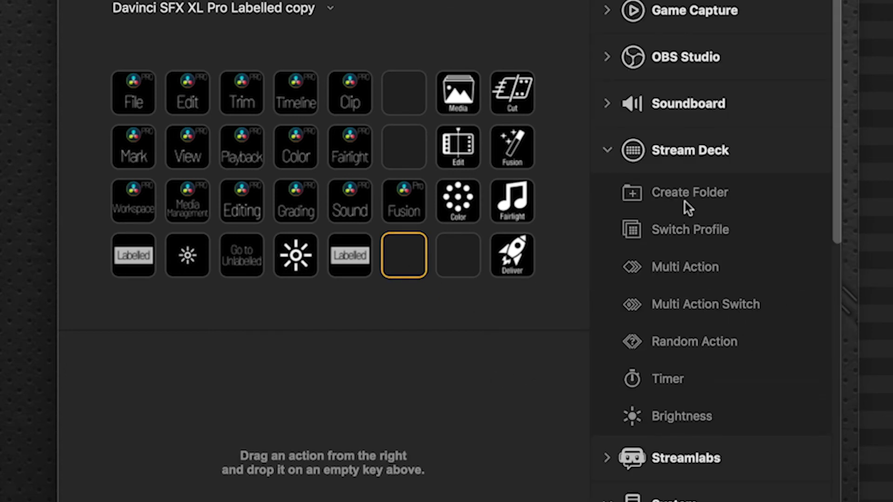
drag(679, 193, 405, 257)
double_click(417, 253)
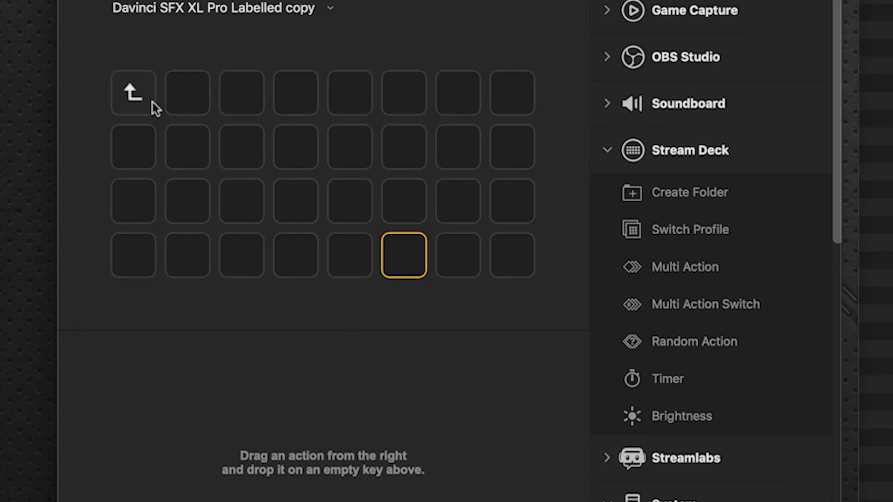
double_click(133, 94)
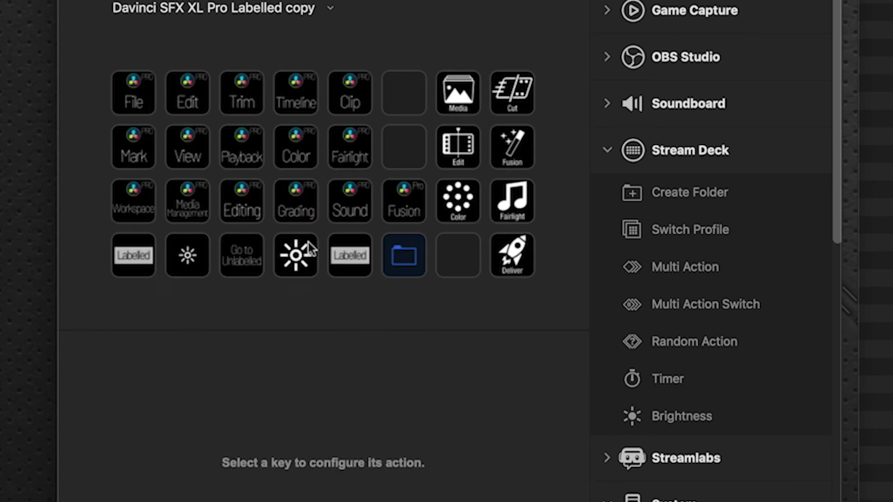
click(405, 249)
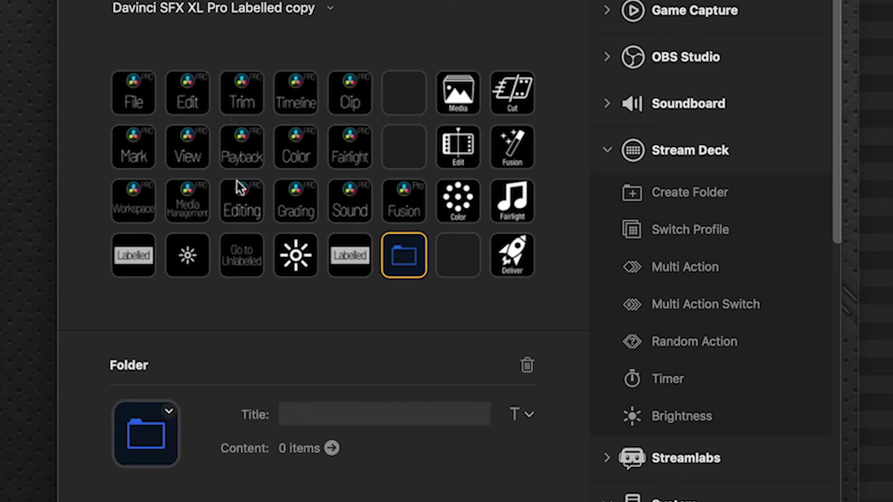
- Copy the Play to In key from Playback into the new folder's first slot
double_click(226, 155)
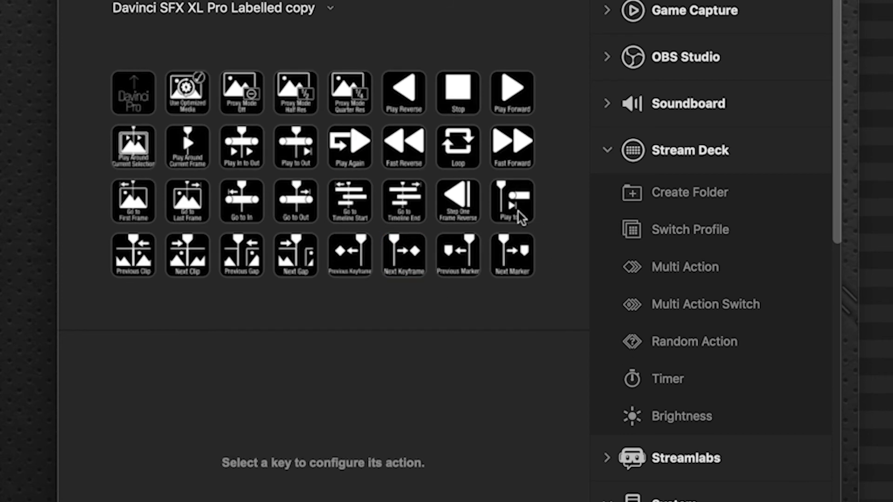
click(519, 215)
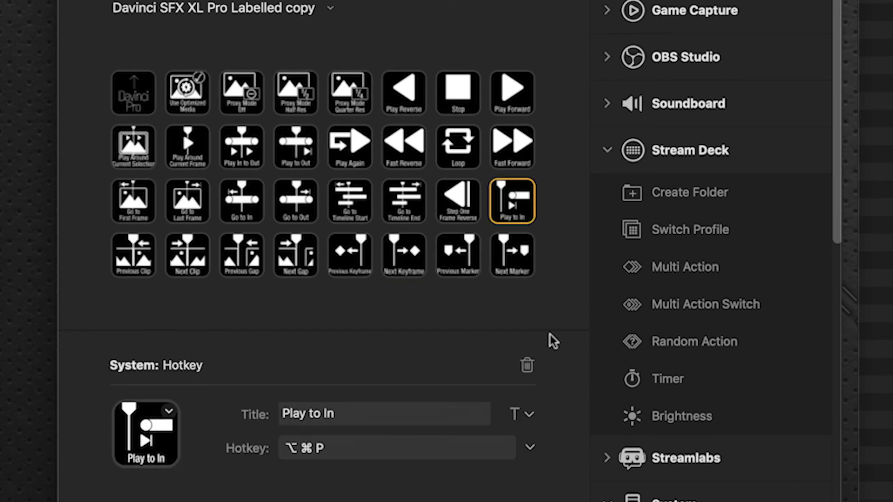
right_click(512, 197)
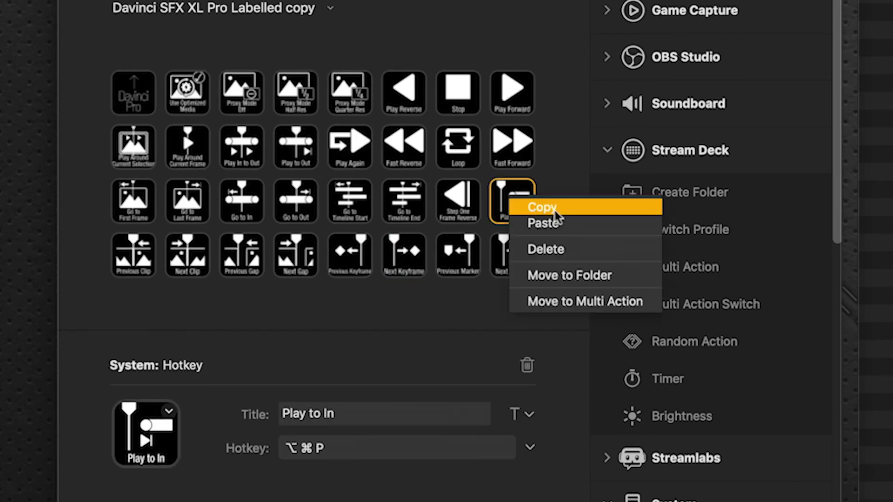
click(328, 372)
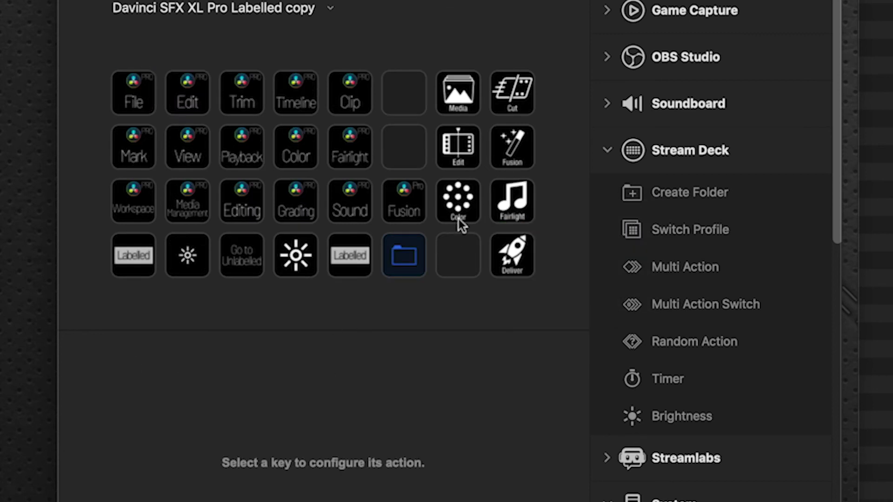
click(394, 264)
double_click(394, 264)
click(199, 83)
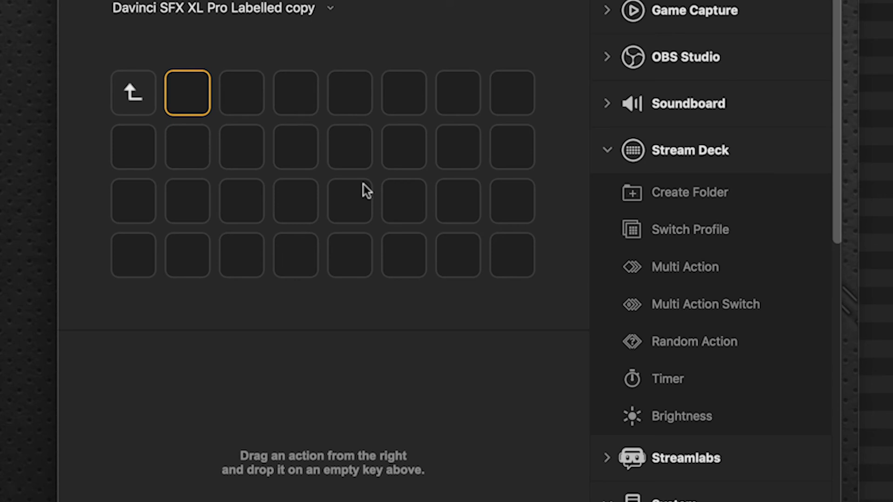
key(super+v)
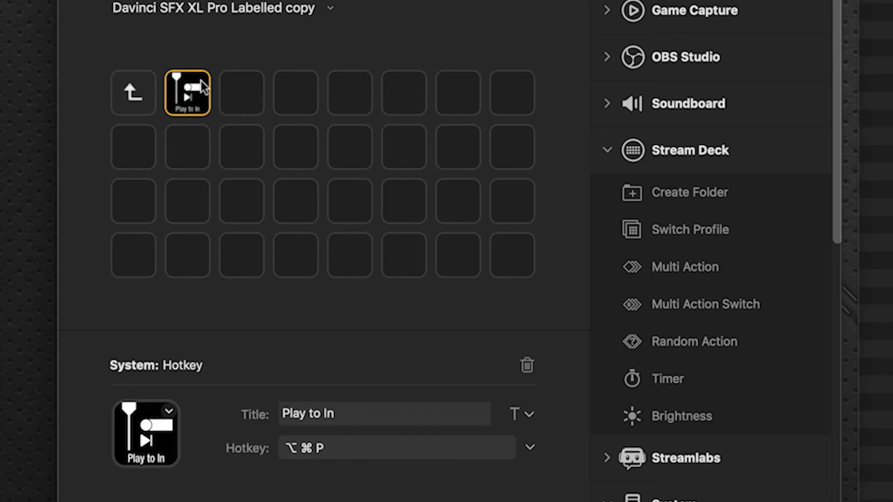
- Copy the Add Serial Node key from the Color folder into the next folder slot
double_click(151, 94)
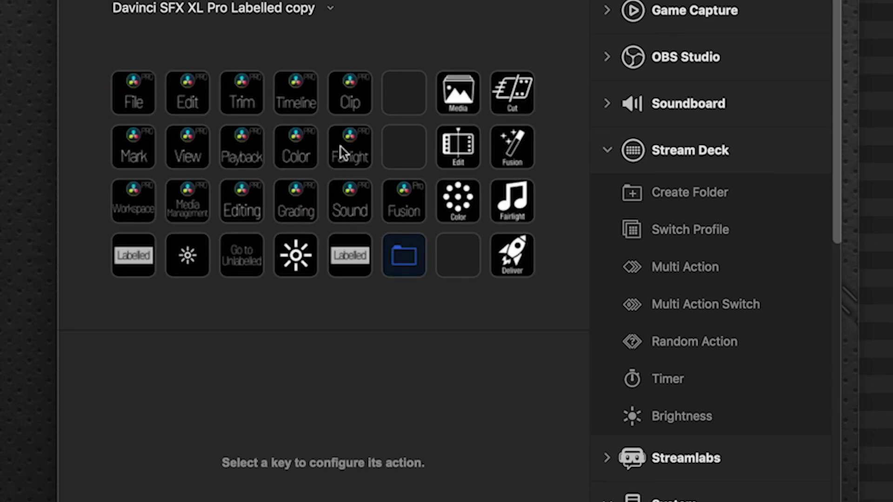
double_click(309, 149)
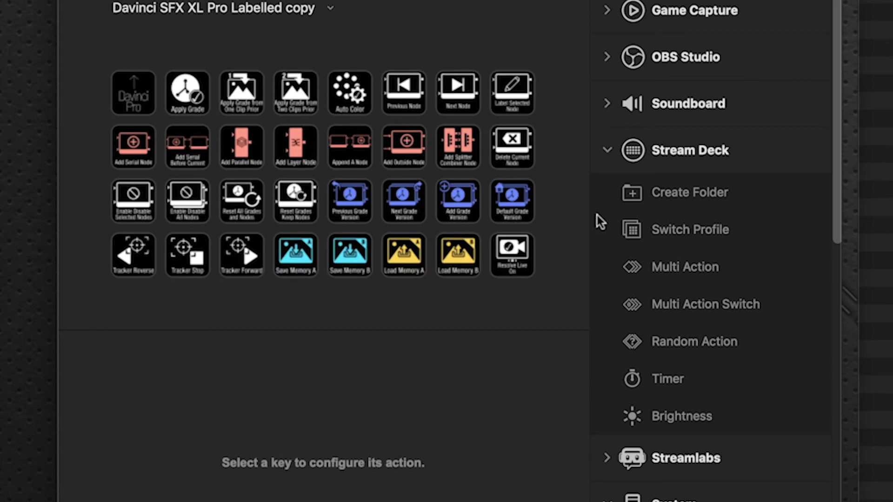
click(139, 149)
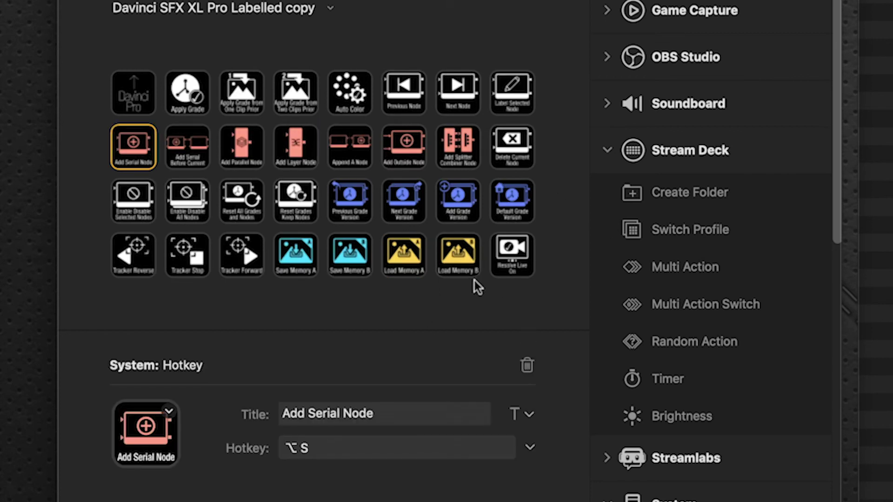
double_click(149, 89)
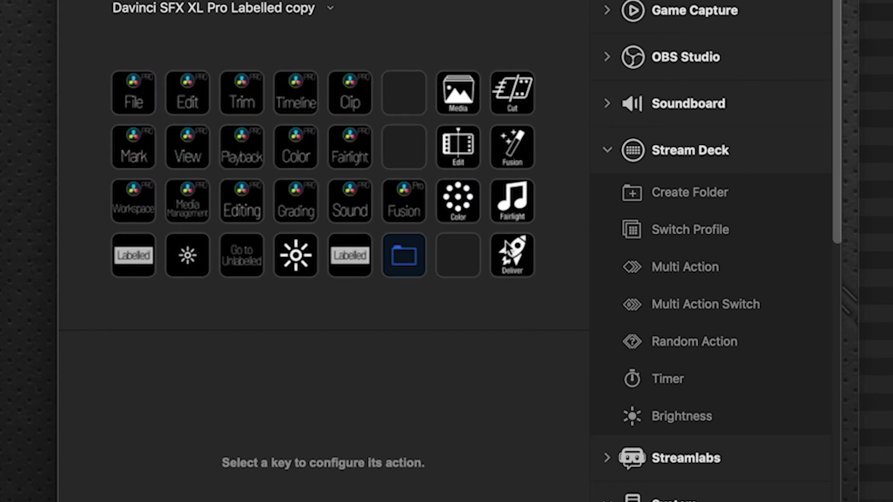
double_click(404, 256)
click(261, 96)
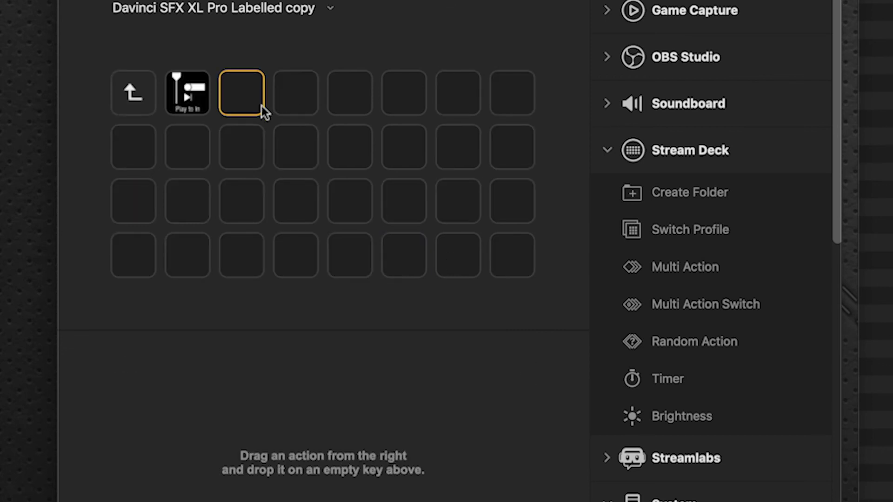
key(super+v)
- Copy the Apply Grade key from Grading into the third folder slot and check the folder's keys
double_click(147, 104)
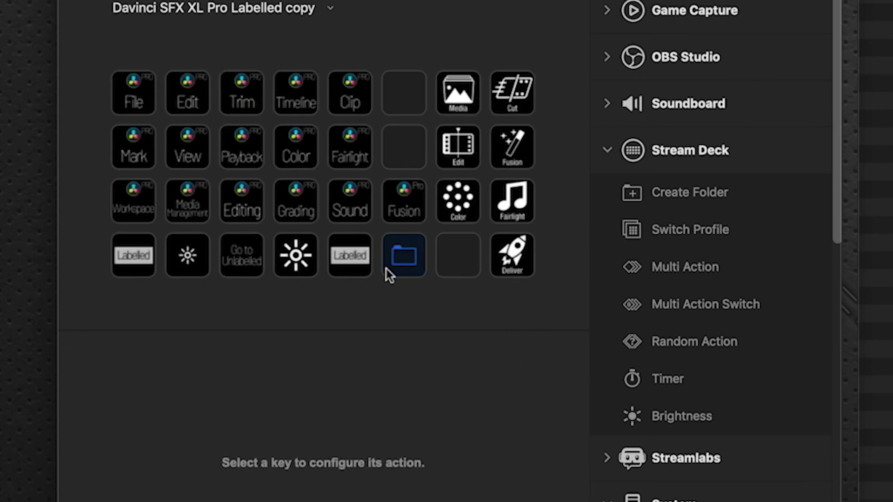
click(300, 207)
double_click(300, 211)
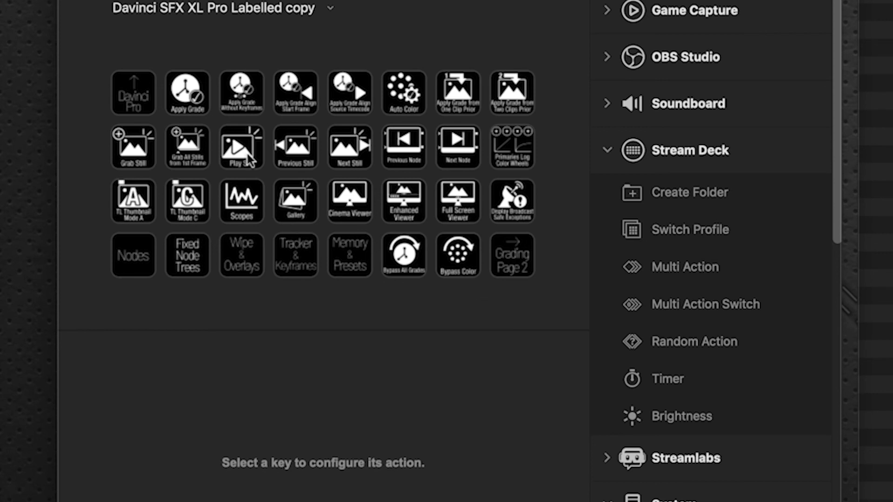
click(204, 101)
double_click(136, 91)
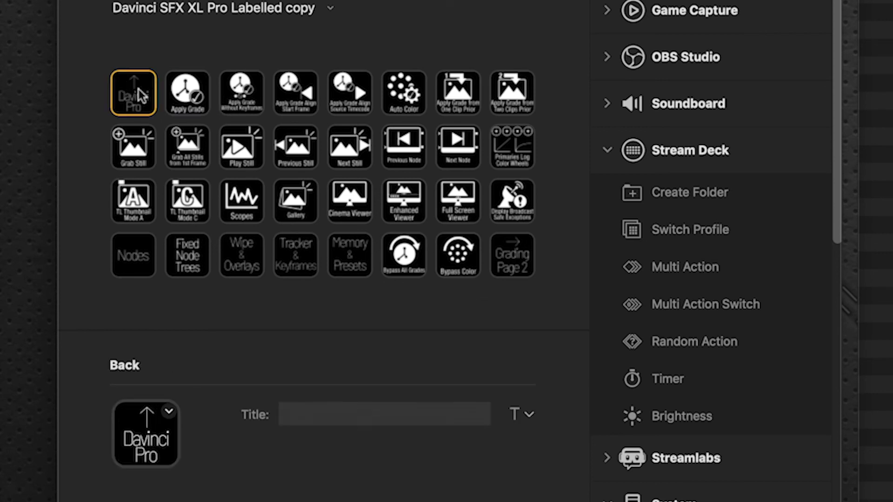
double_click(407, 255)
click(315, 99)
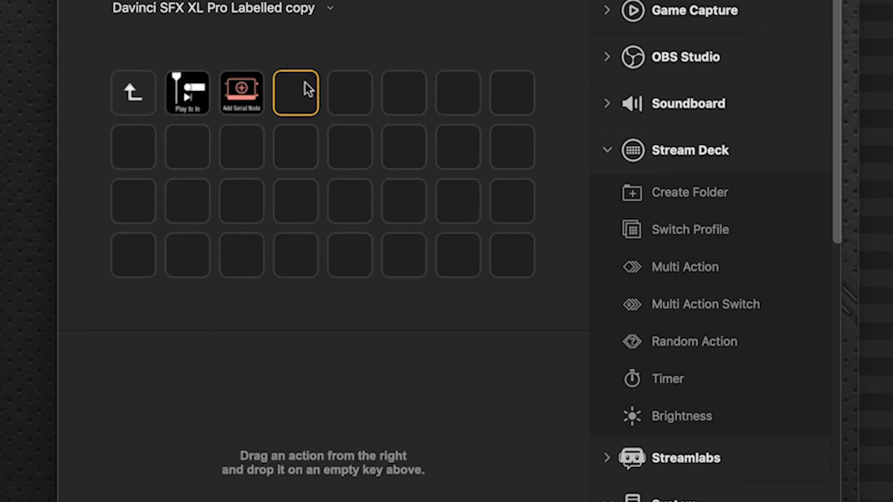
key(super+v)
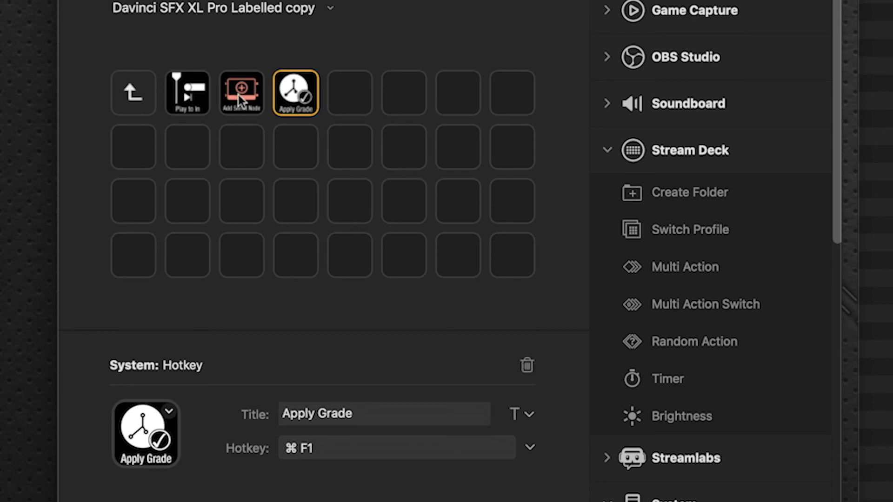
double_click(132, 98)
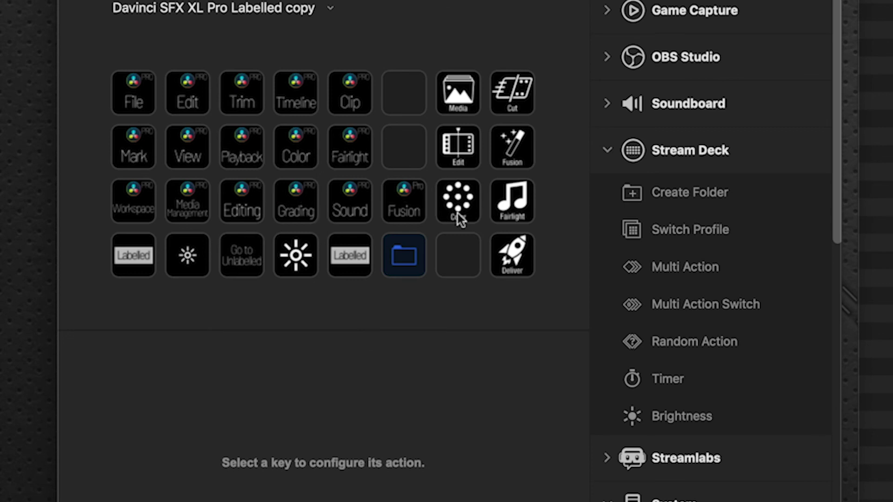
double_click(406, 263)
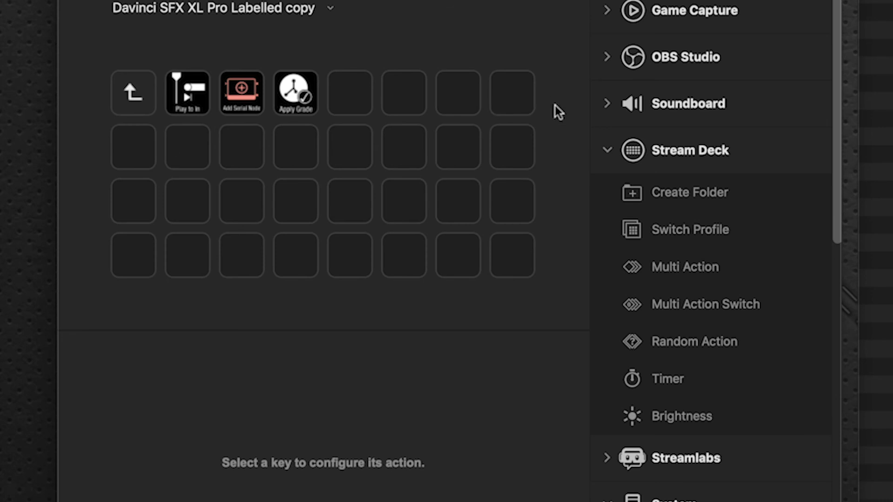
click(149, 91)
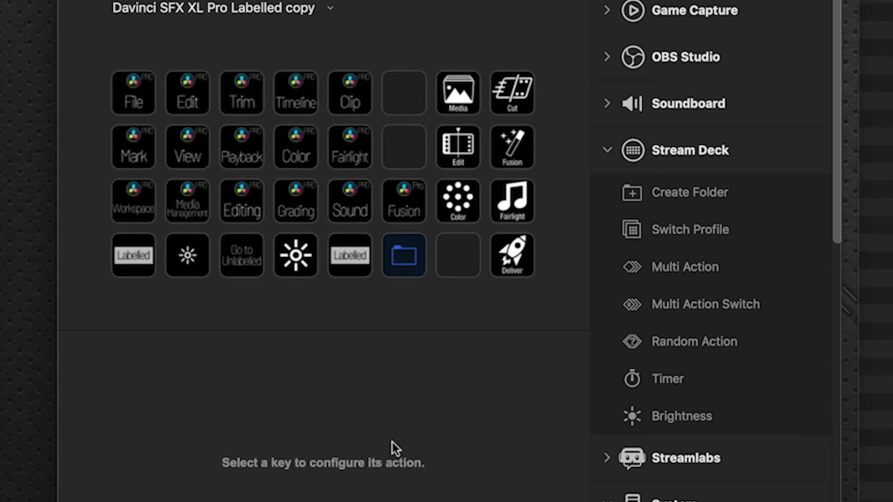